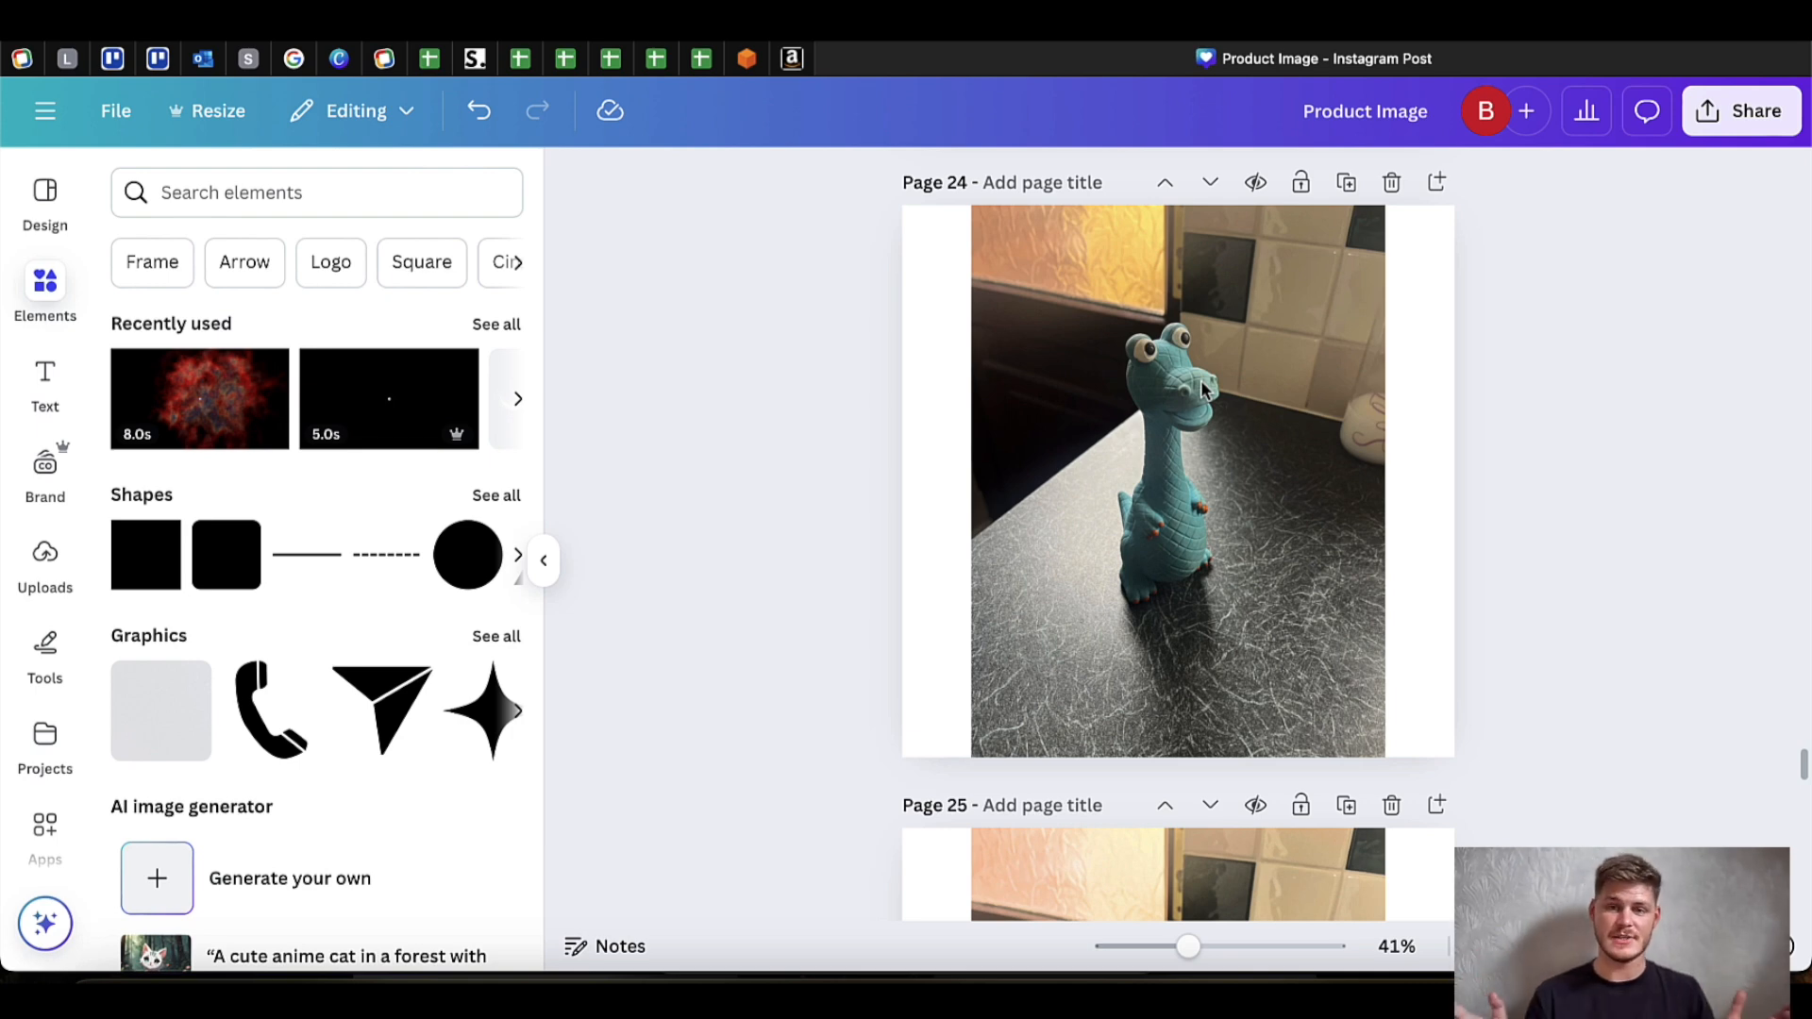
{"action": "left_click", "coordinate": [1193, 417]}
{"action": "left_click", "coordinate": [818, 512]}
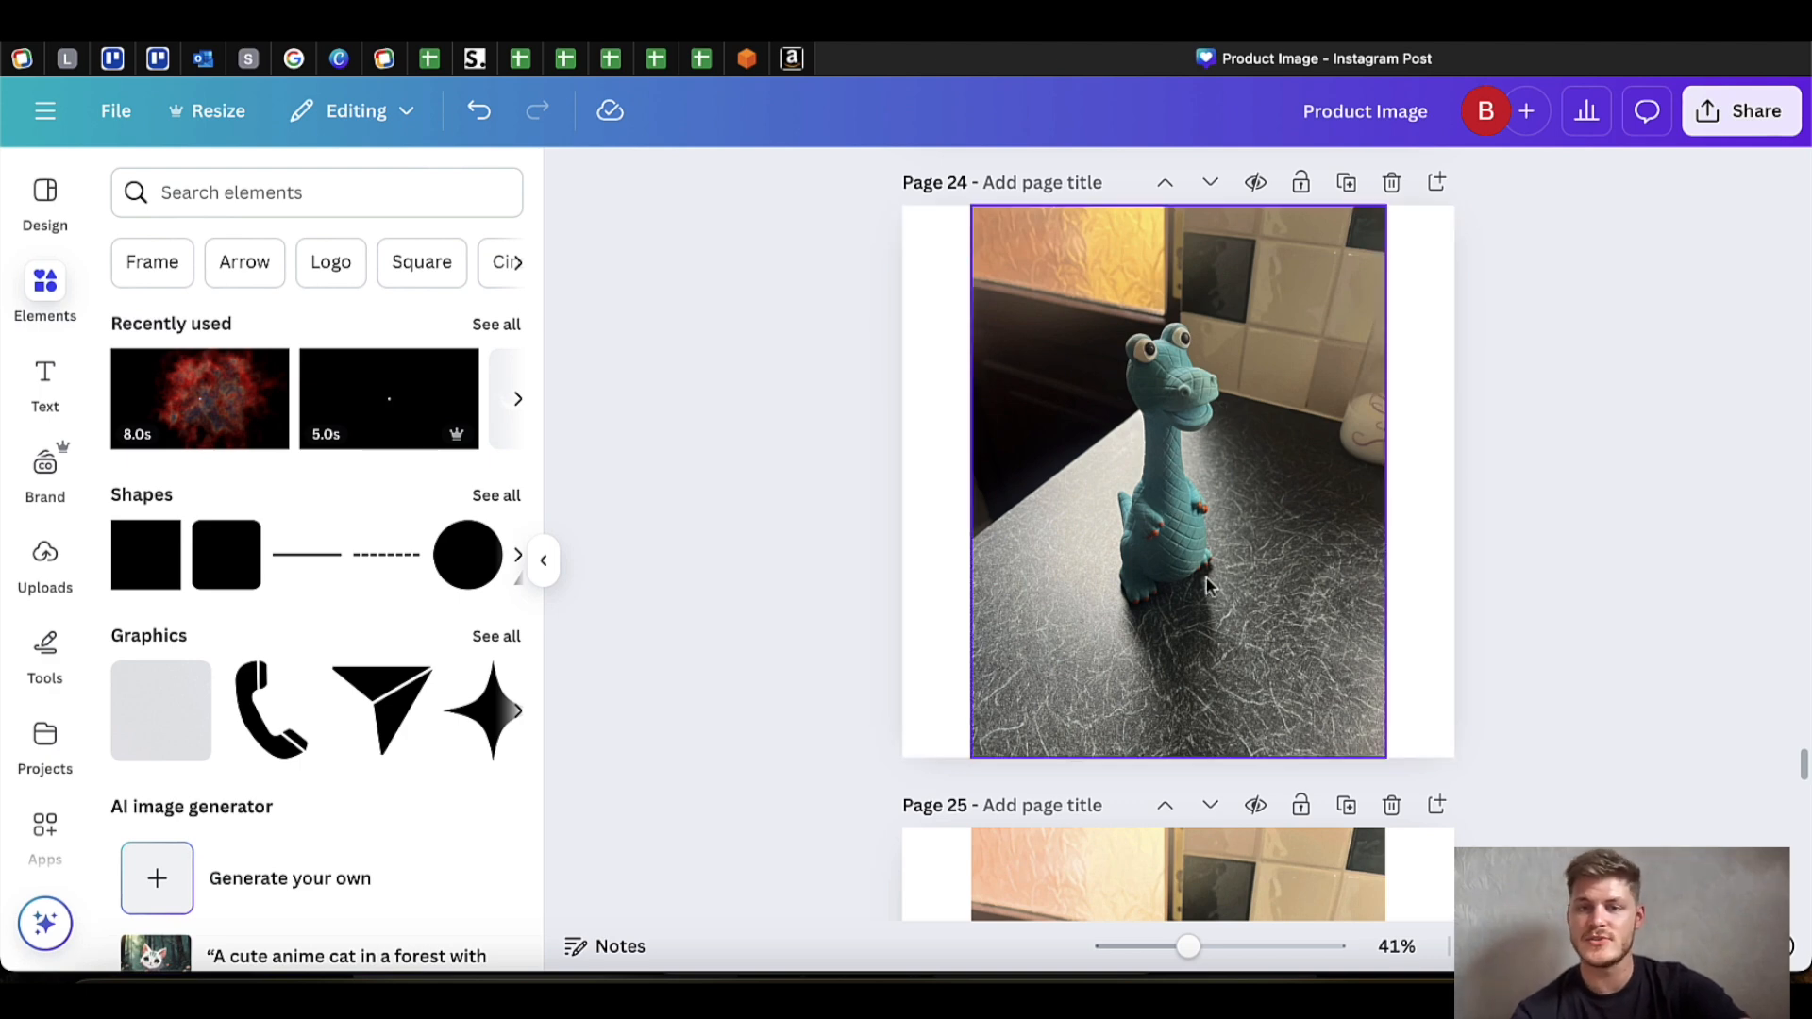
Examine the light adjustments of the dinosaur photo on page 25 and compare it with the original photo on page 24.
{"action": "scroll", "coordinate": [1208, 580], "scroll_direction": "down", "scroll_amount": 5}
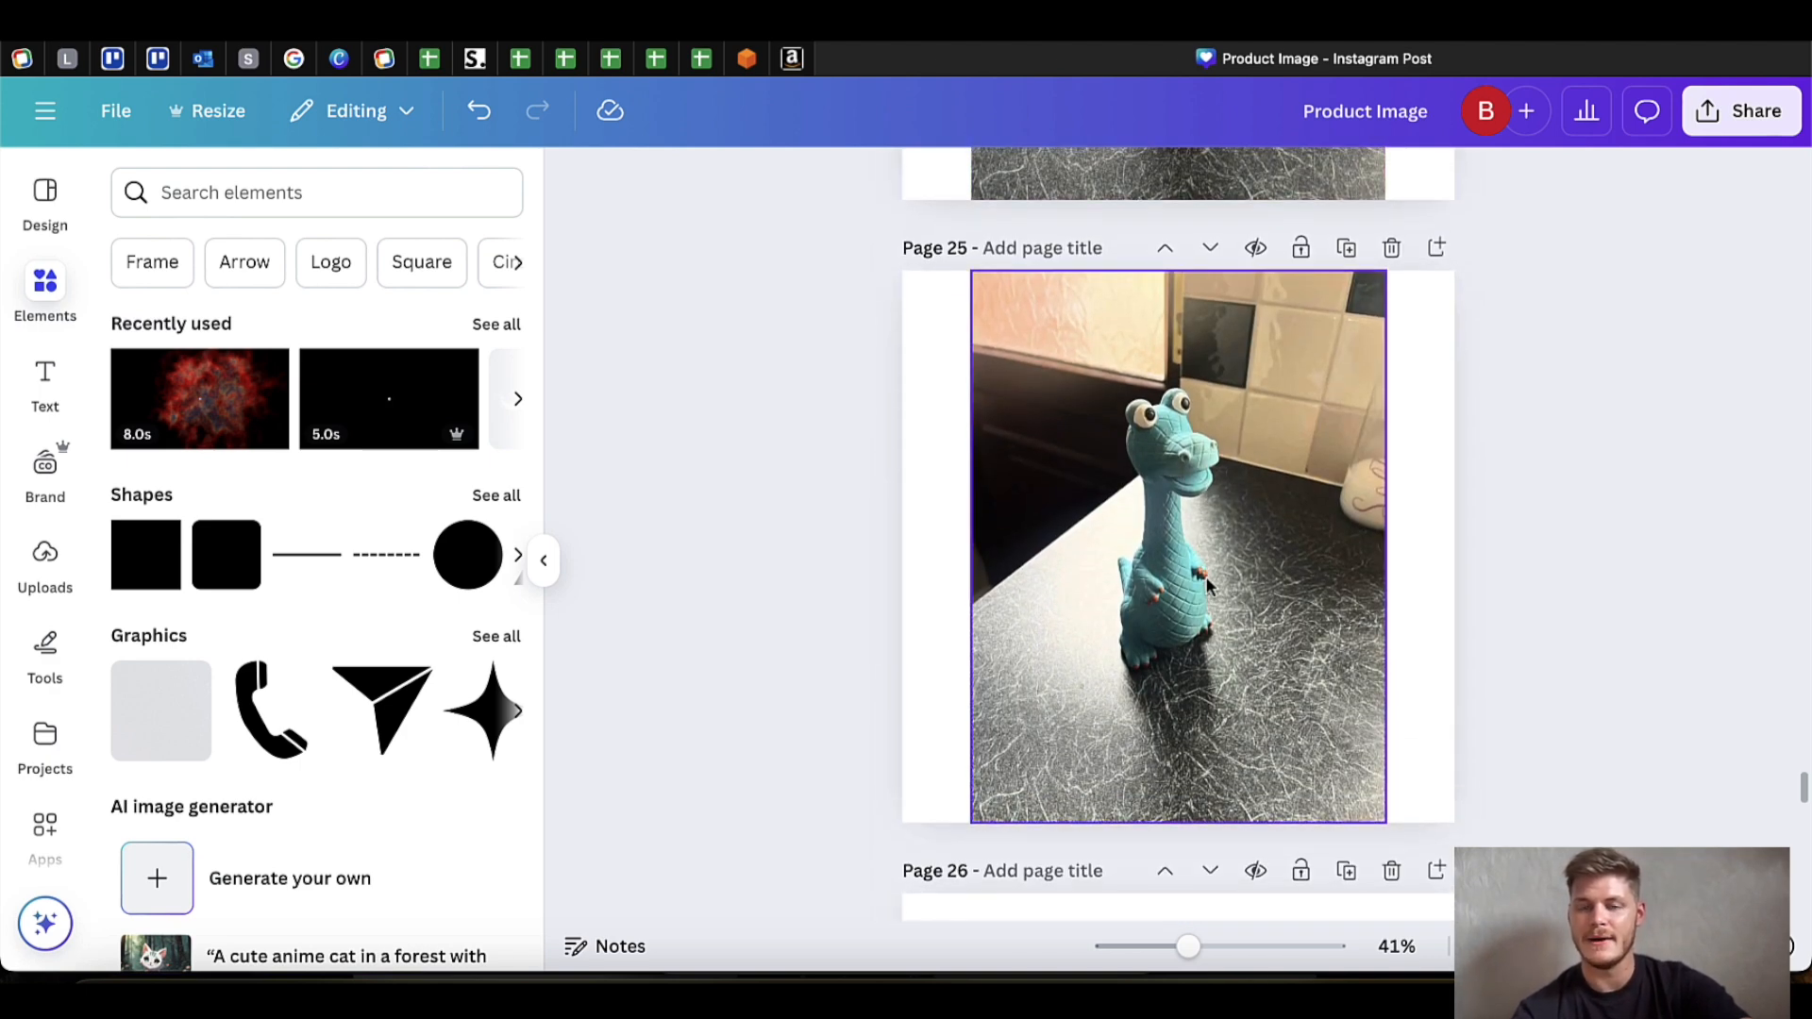
{"action": "left_click", "coordinate": [1157, 682]}
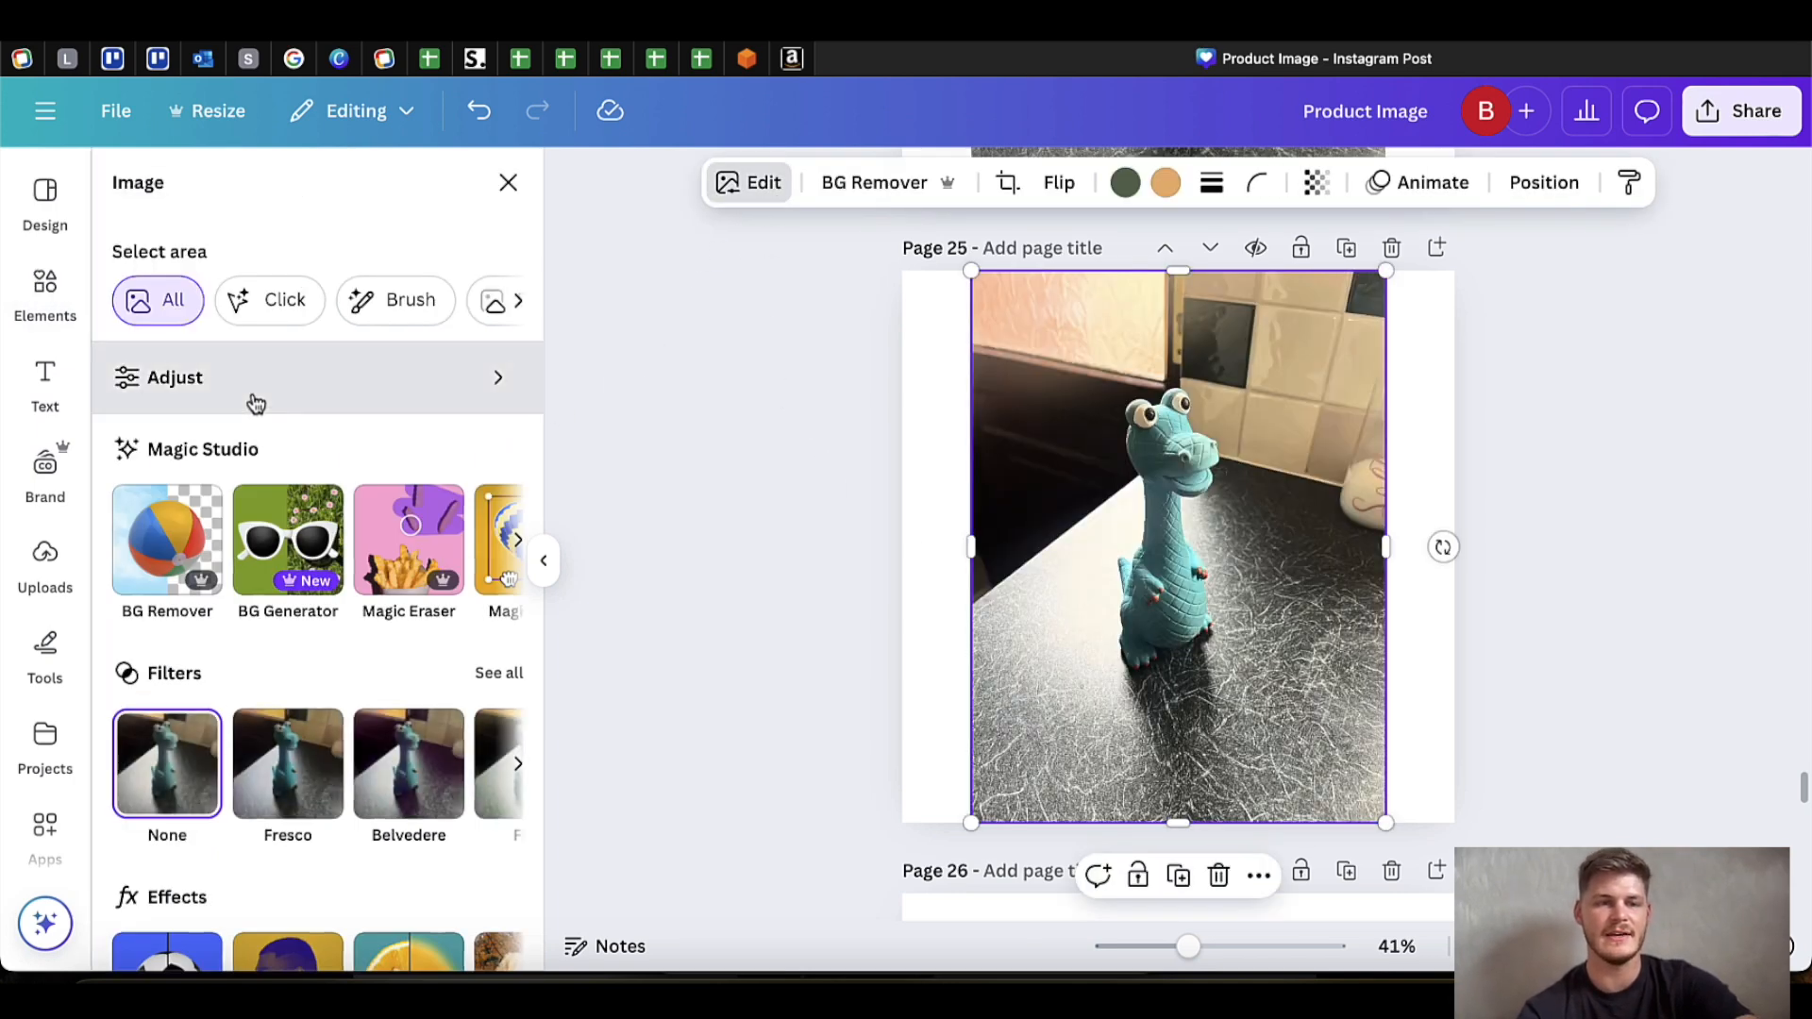
{"action": "left_click", "coordinate": [252, 399]}
{"action": "scroll", "coordinate": [364, 733], "scroll_direction": "down", "scroll_amount": 3}
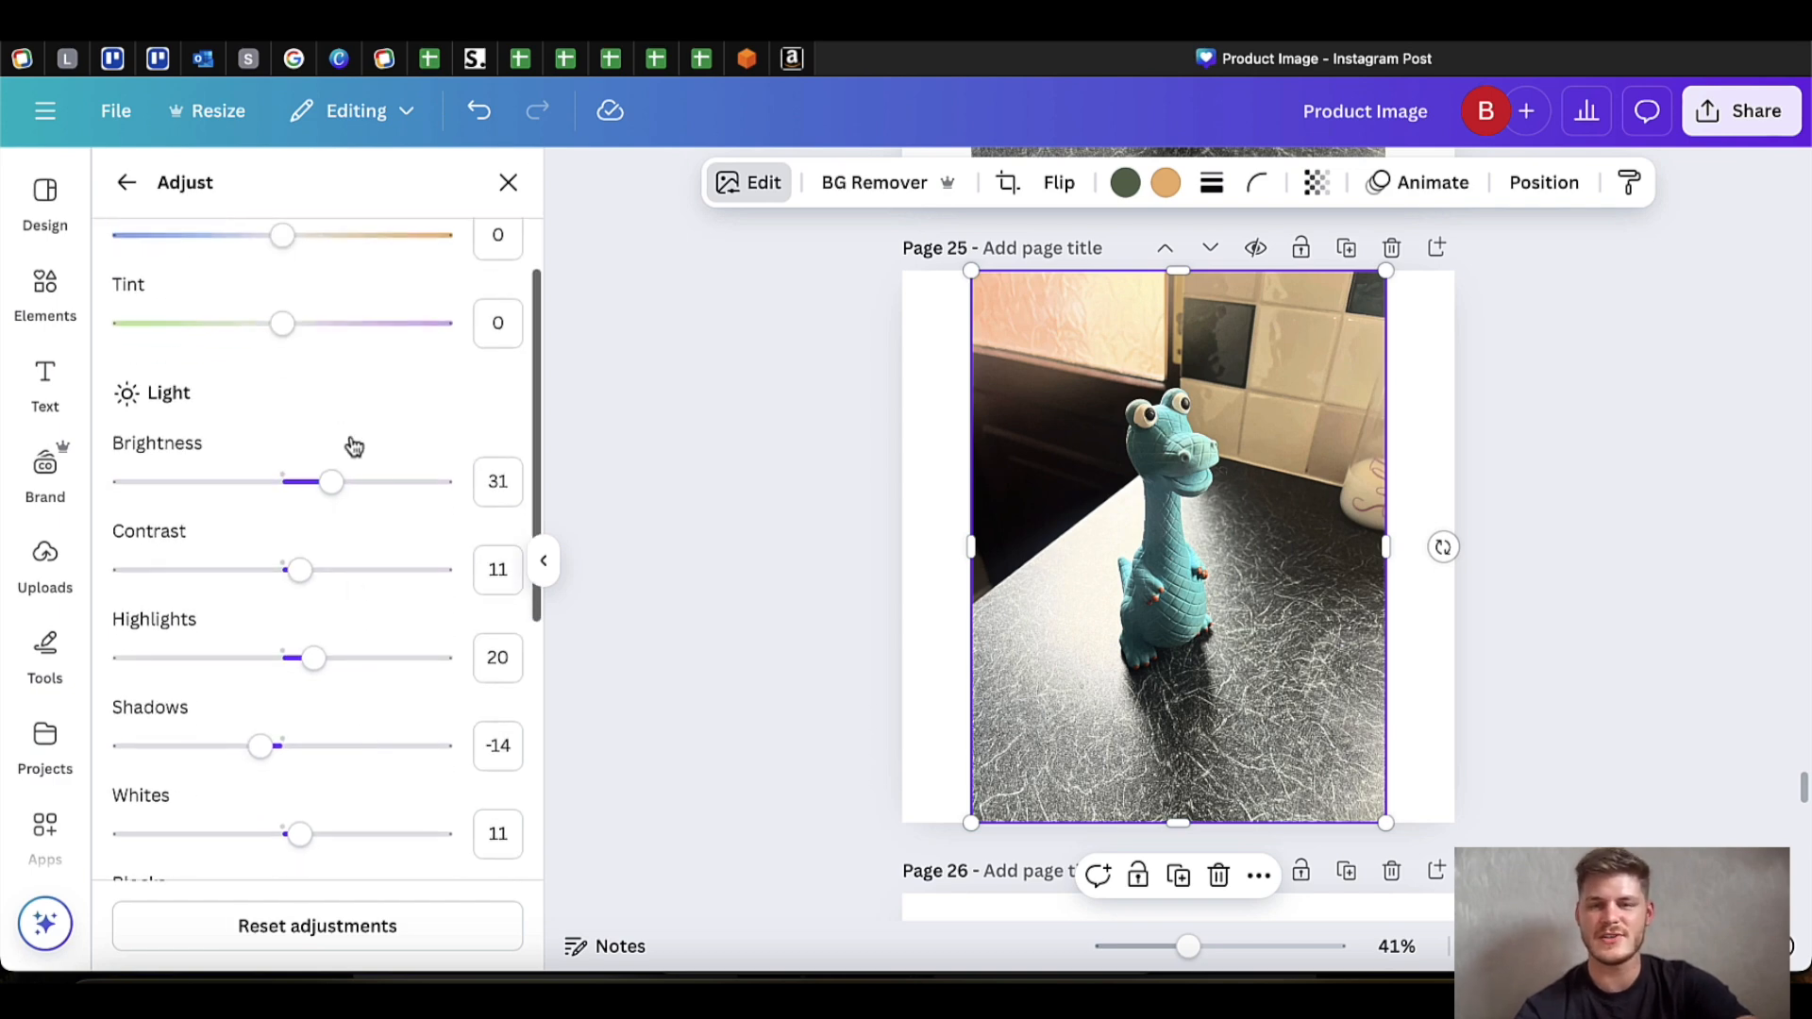
{"action": "scroll", "coordinate": [332, 671], "scroll_direction": "down", "scroll_amount": 2}
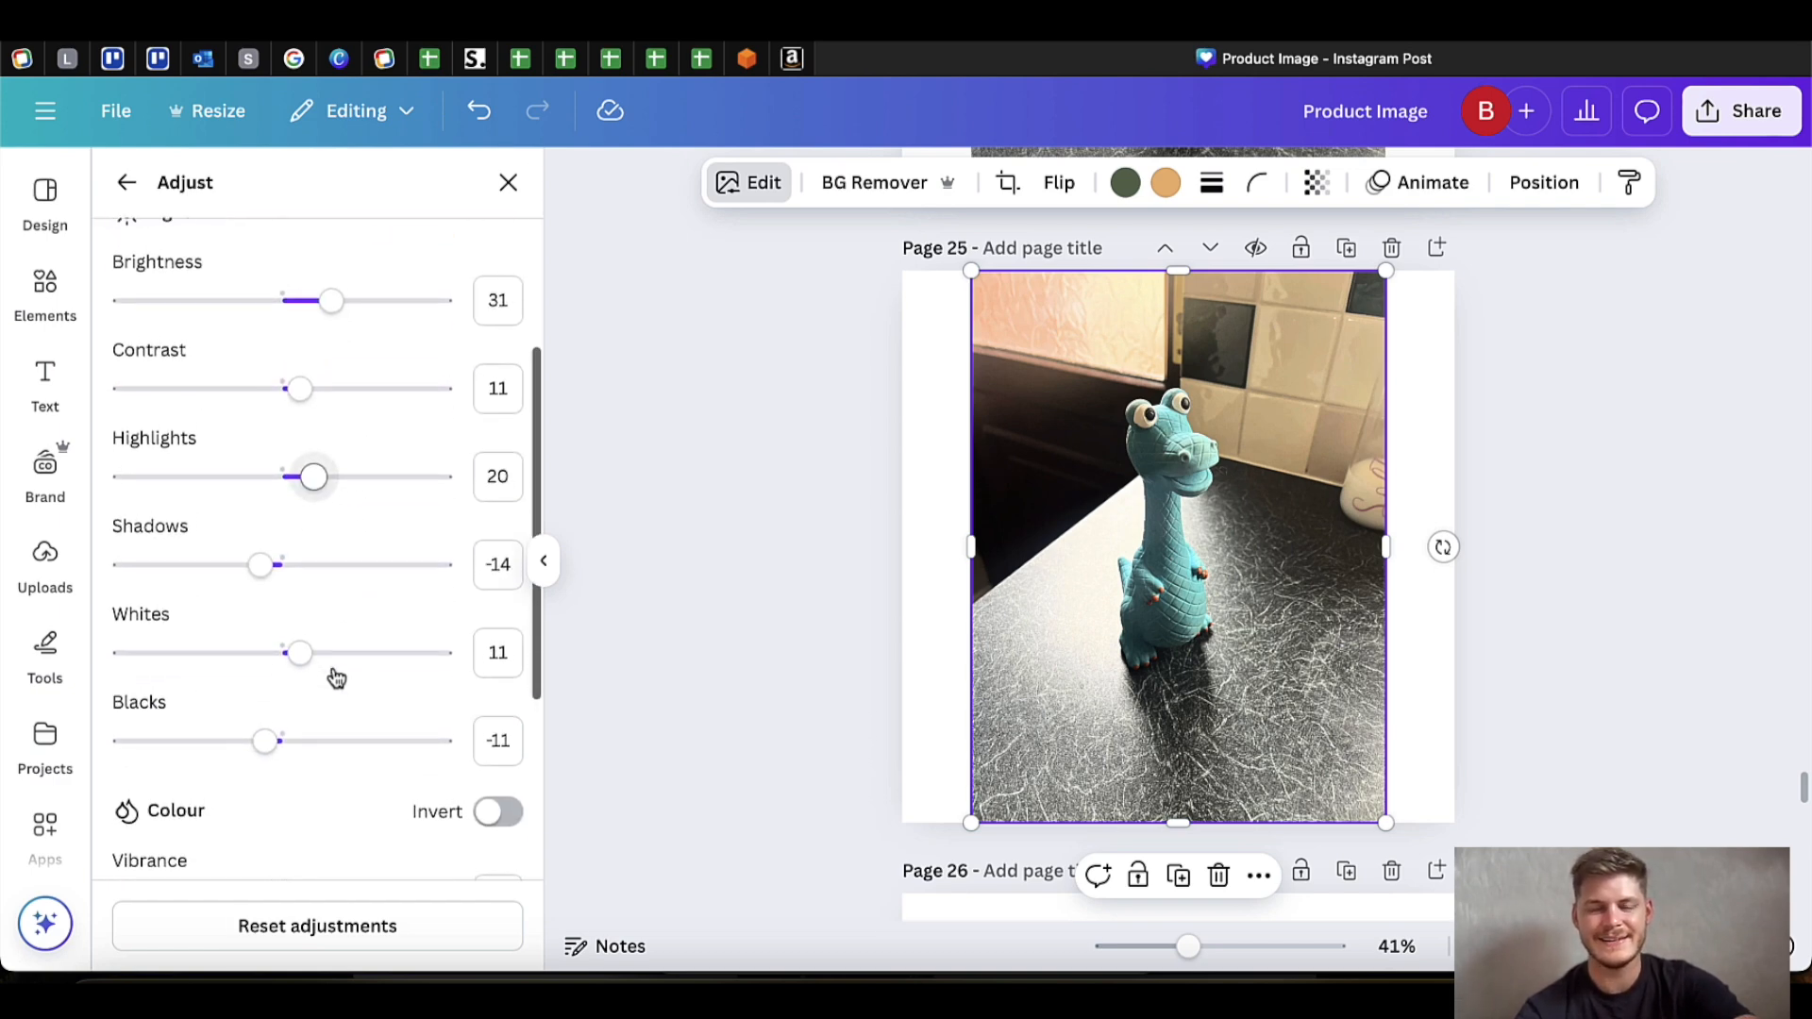
{"action": "scroll", "coordinate": [806, 561], "scroll_direction": "up", "scroll_amount": 5}
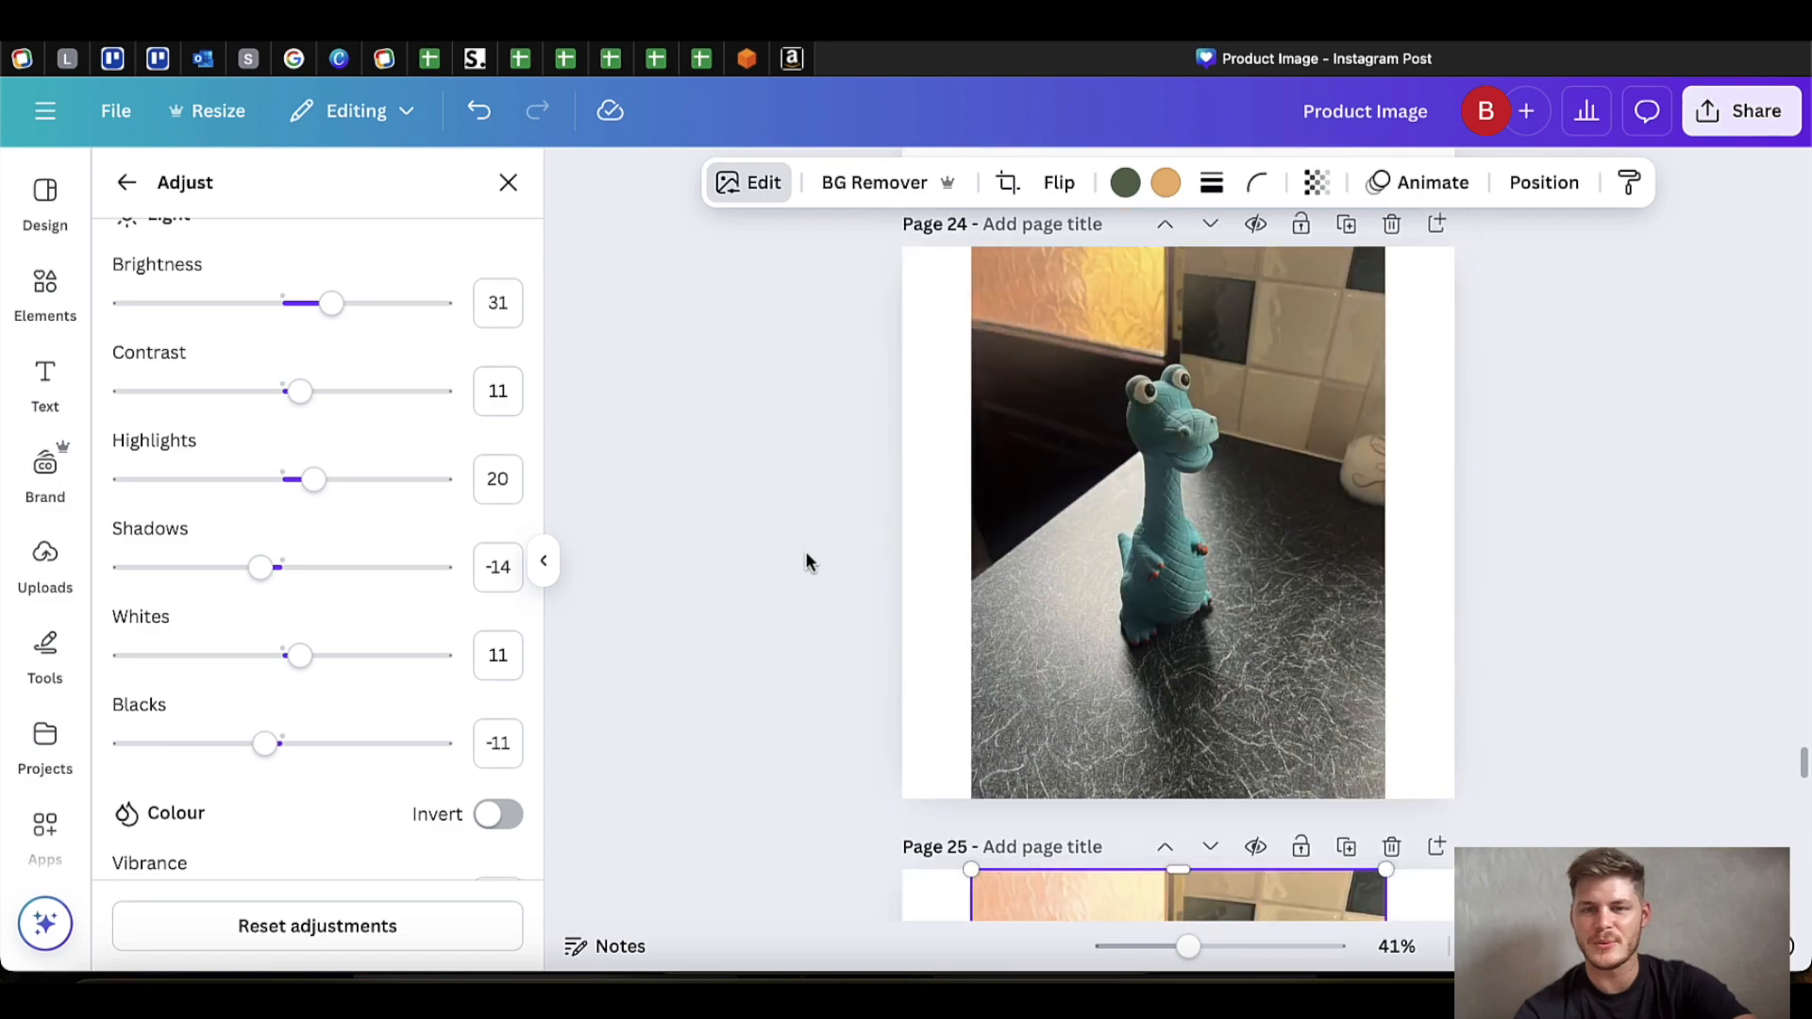
{"action": "scroll", "coordinate": [806, 562], "scroll_direction": "down", "scroll_amount": 6}
{"action": "scroll", "coordinate": [806, 561], "scroll_direction": "up", "scroll_amount": 1}
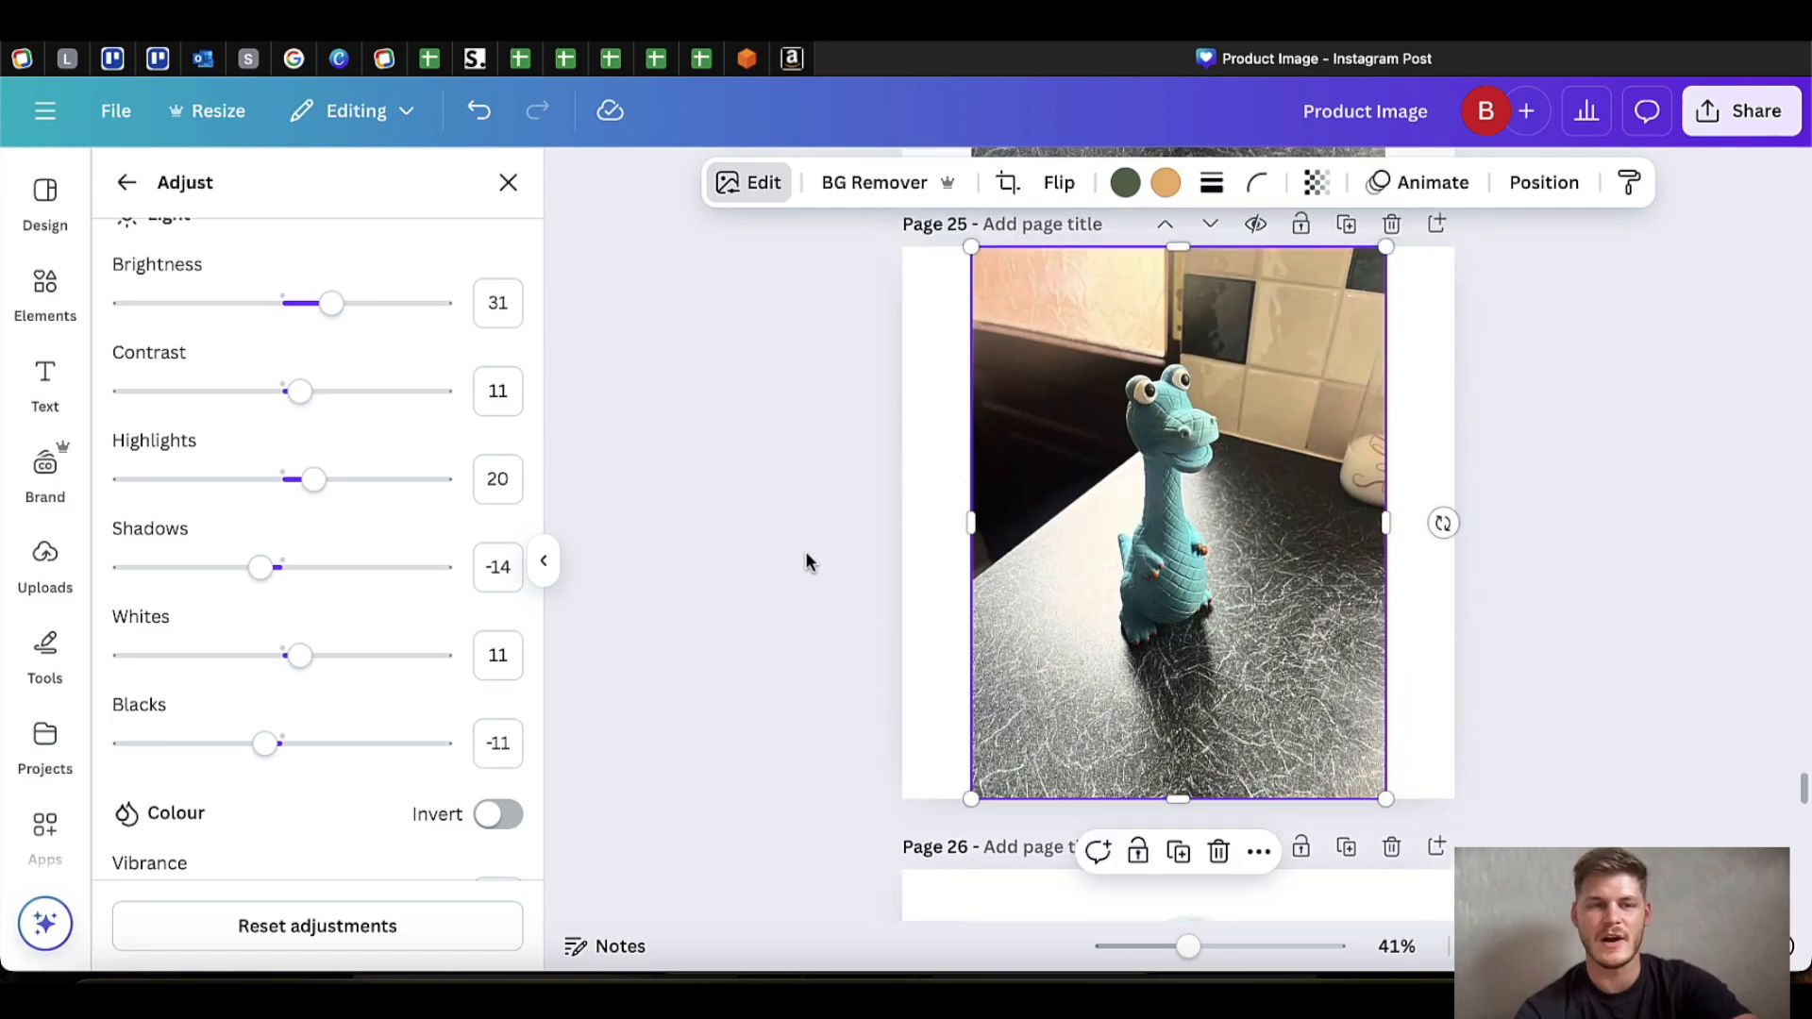
{"action": "scroll", "coordinate": [806, 553], "scroll_direction": "down", "scroll_amount": 1}
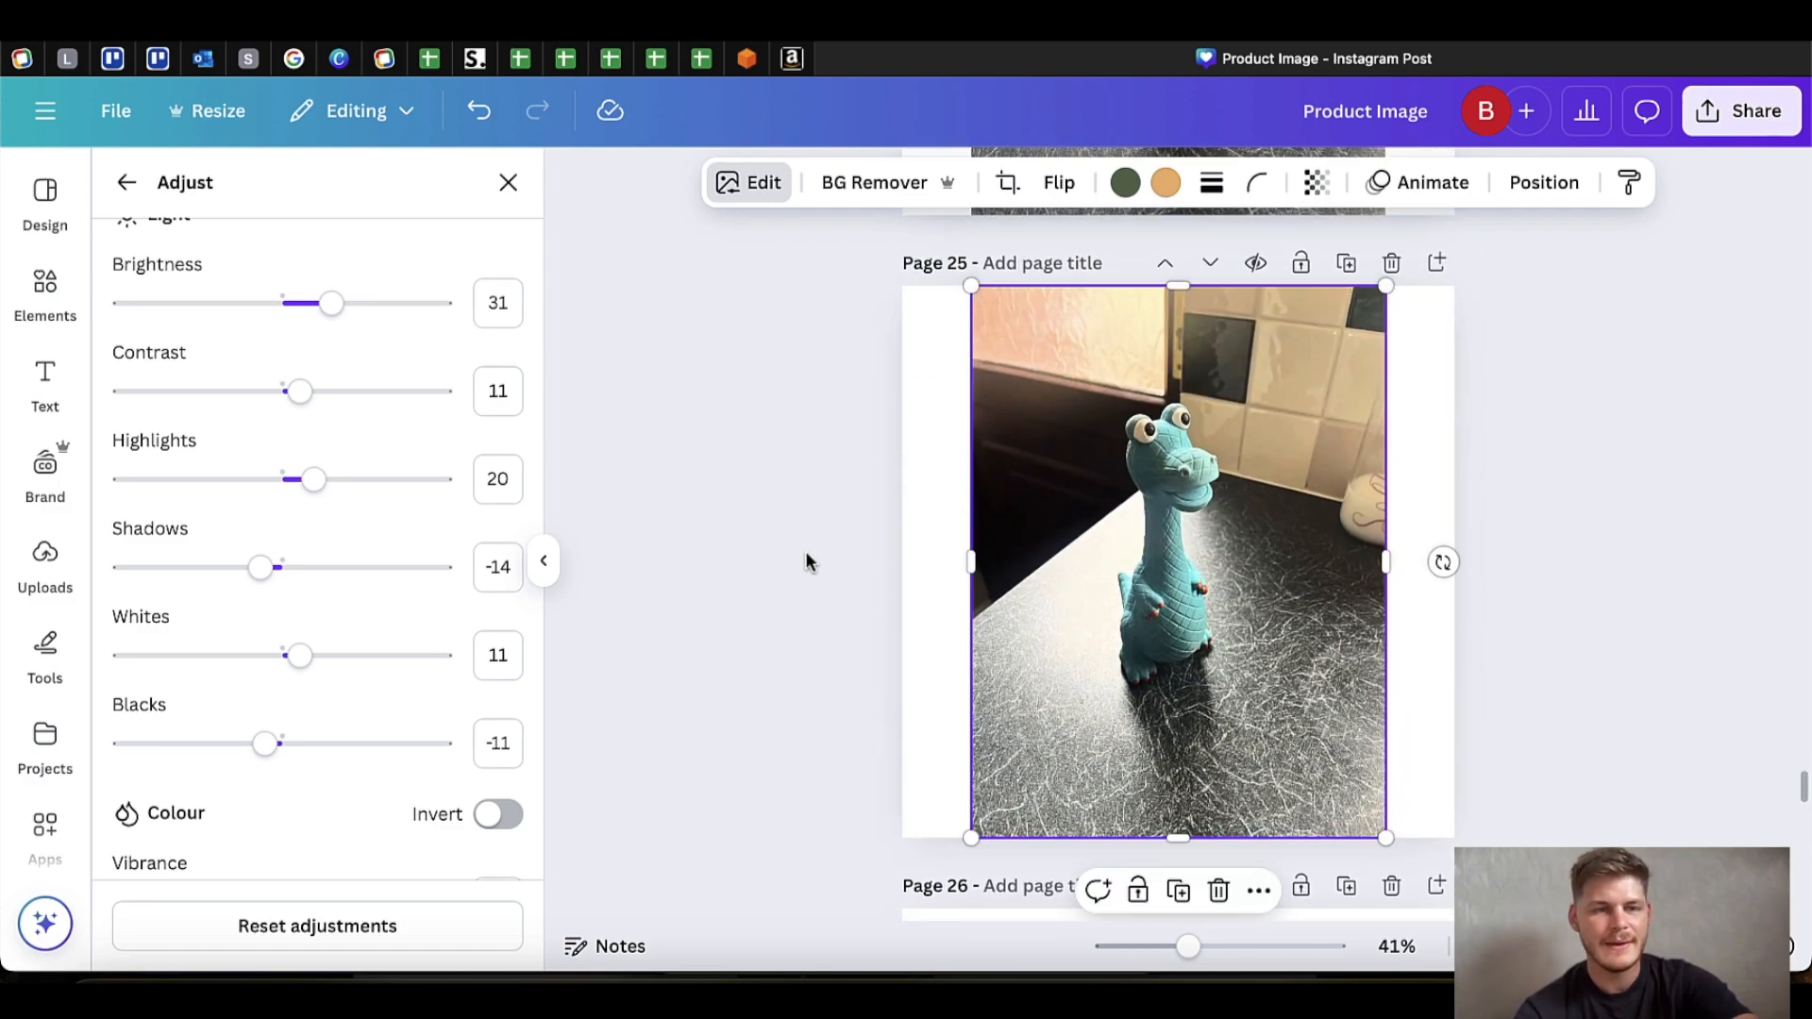
Set the brightness of the dinosaur photo on page 25 to 19.
{"action": "scroll", "coordinate": [331, 525], "scroll_direction": "down", "scroll_amount": 2}
{"action": "scroll", "coordinate": [331, 526], "scroll_direction": "up", "scroll_amount": 1}
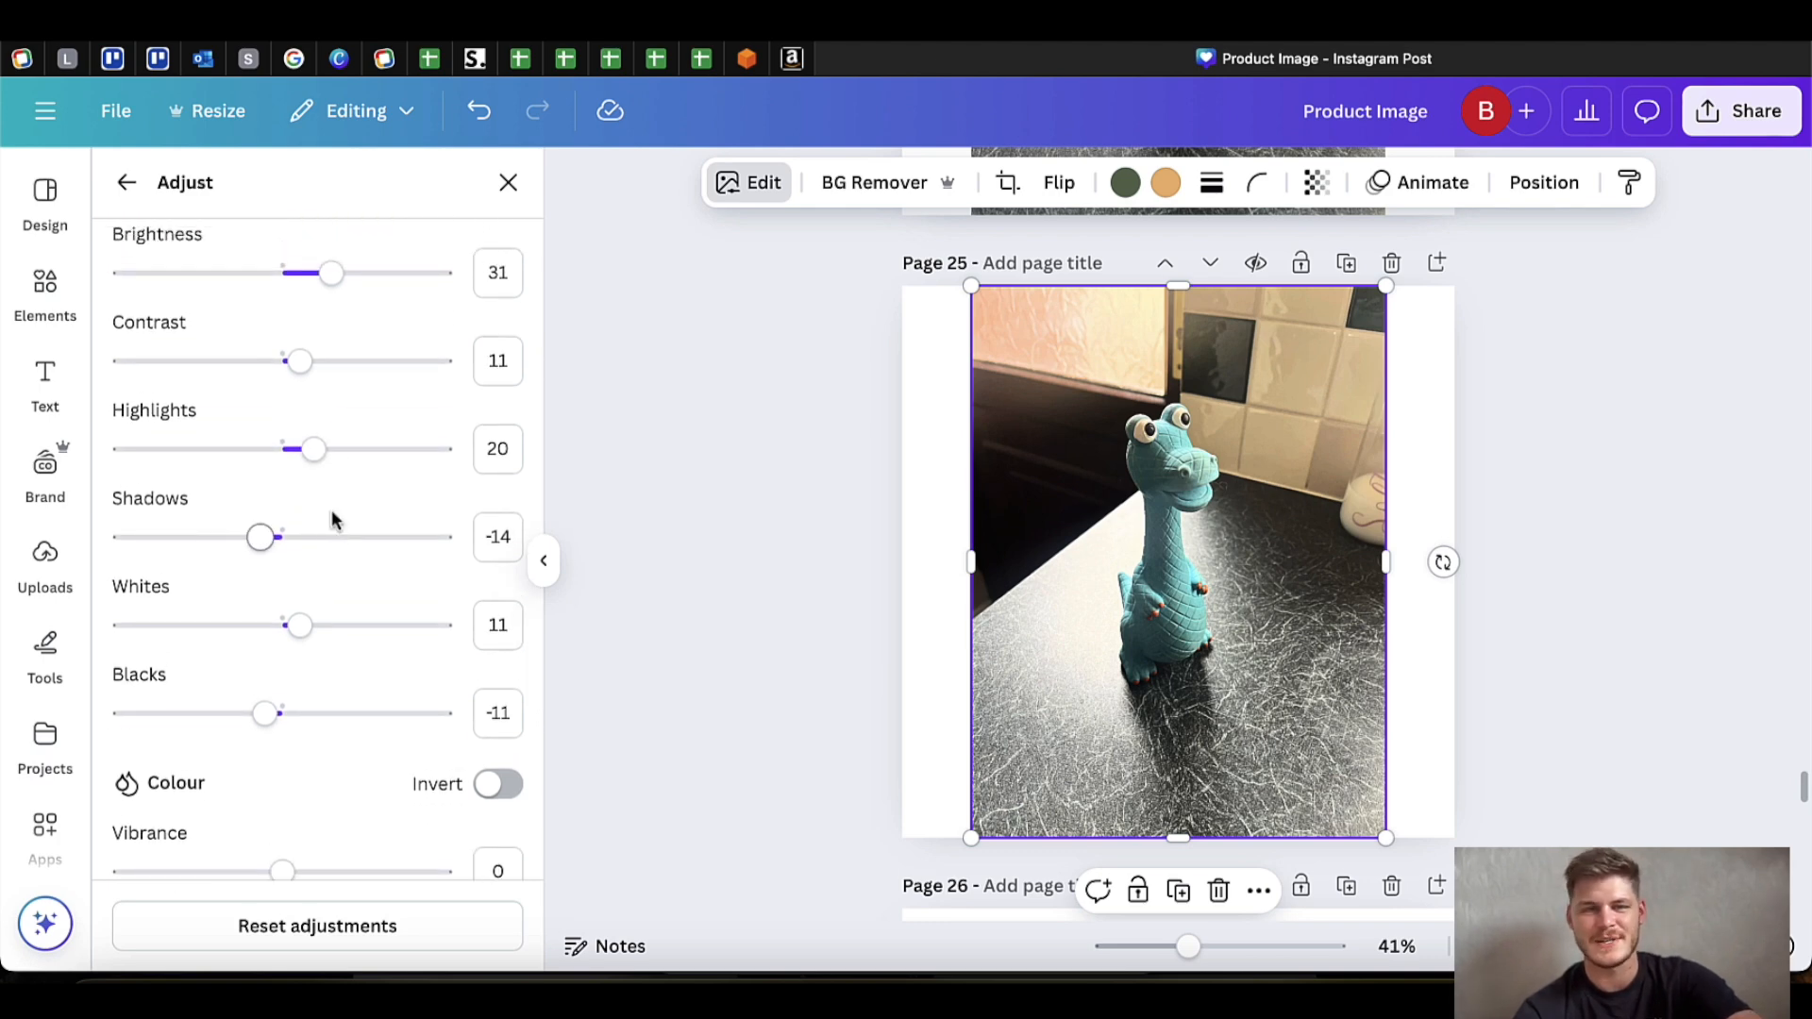
{"action": "mouse_move", "coordinate": [331, 273]}
{"action": "left_mouse_down"}
{"action": "mouse_move", "coordinate": [728, 276]}
{"action": "mouse_move", "coordinate": [311, 303]}
{"action": "left_mouse_up"}
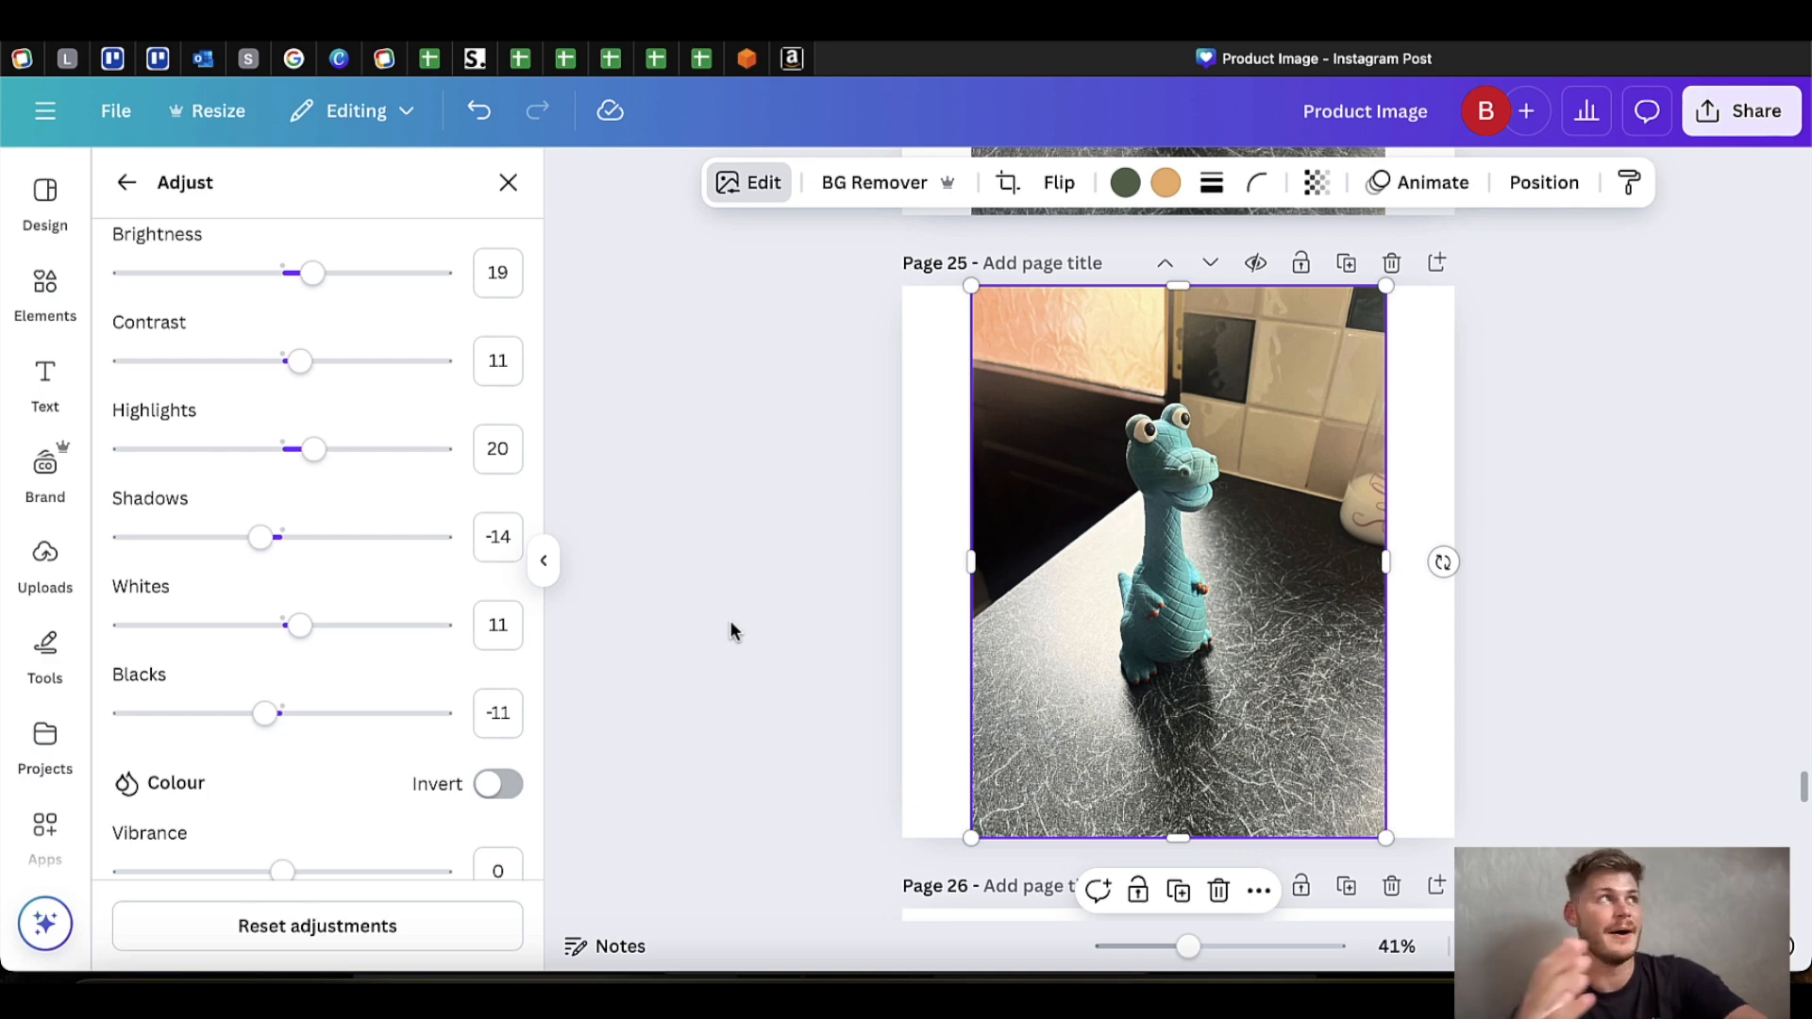
Examine the shadow style and settings of the dinosaur cutout on page 26.
{"action": "scroll", "coordinate": [728, 620], "scroll_direction": "down", "scroll_amount": 8}
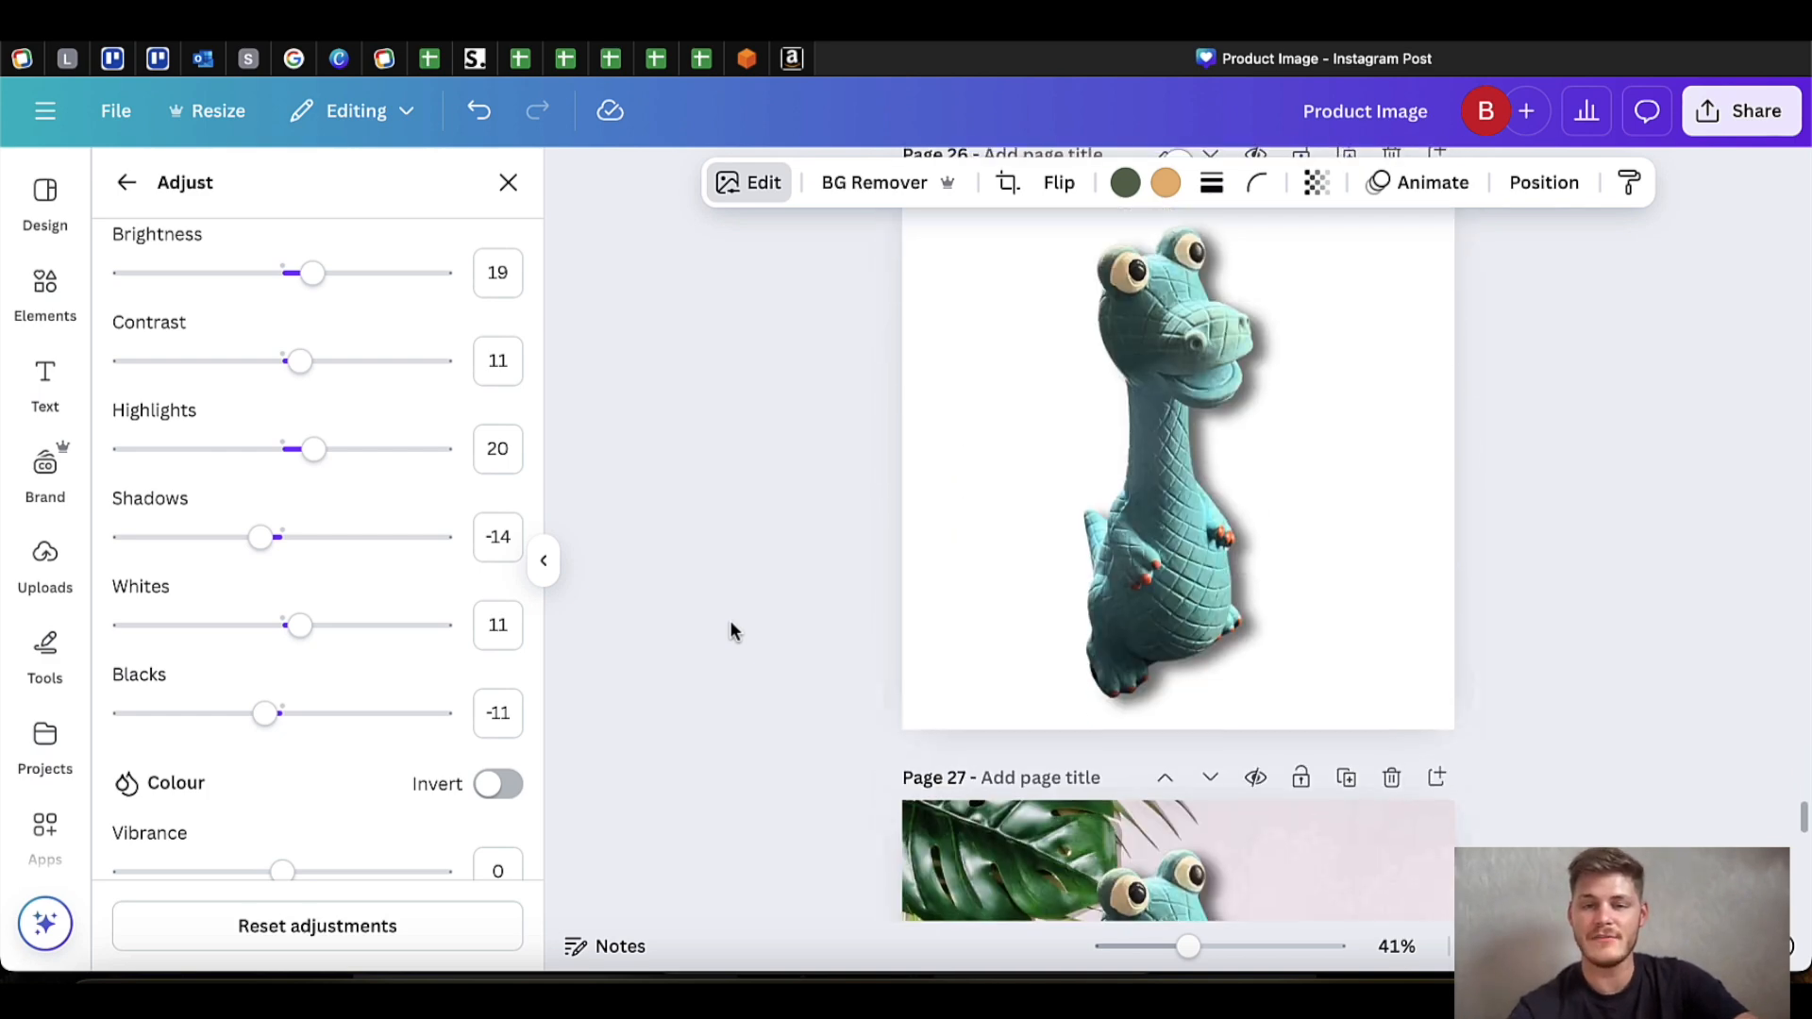
{"action": "scroll", "coordinate": [731, 629], "scroll_direction": "up", "scroll_amount": 2}
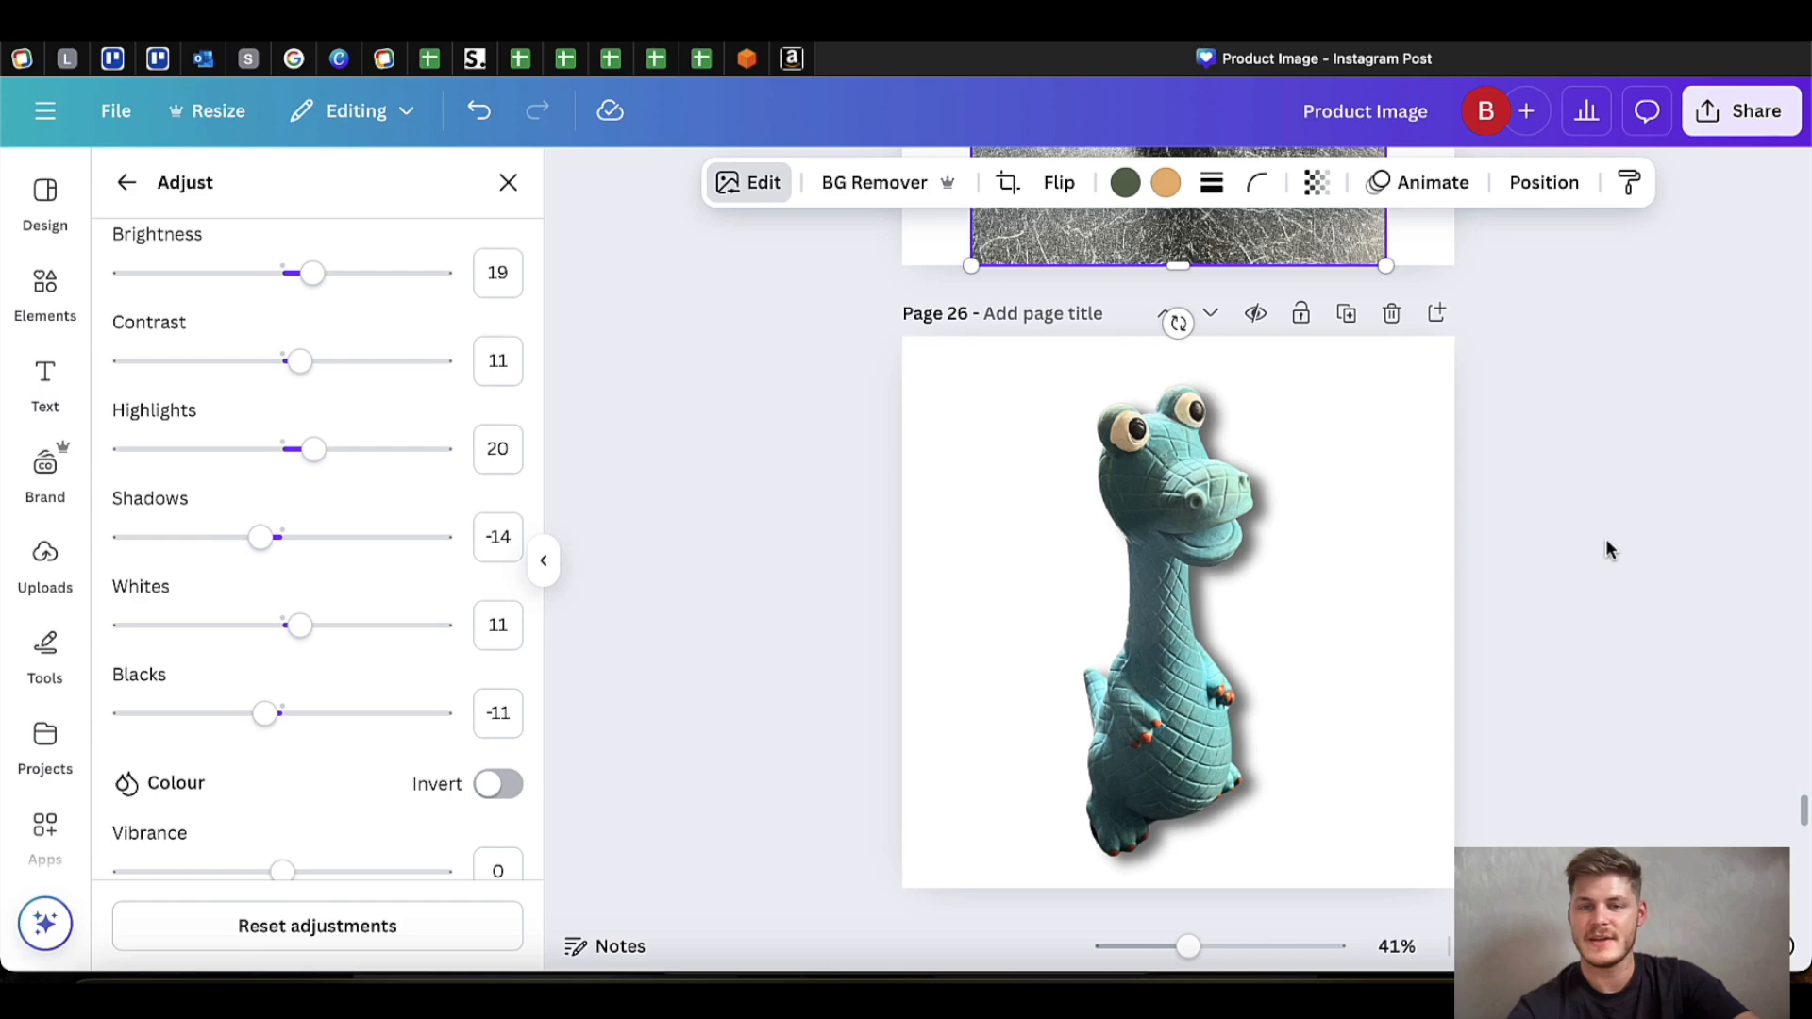
{"action": "key", "text": "Escape"}
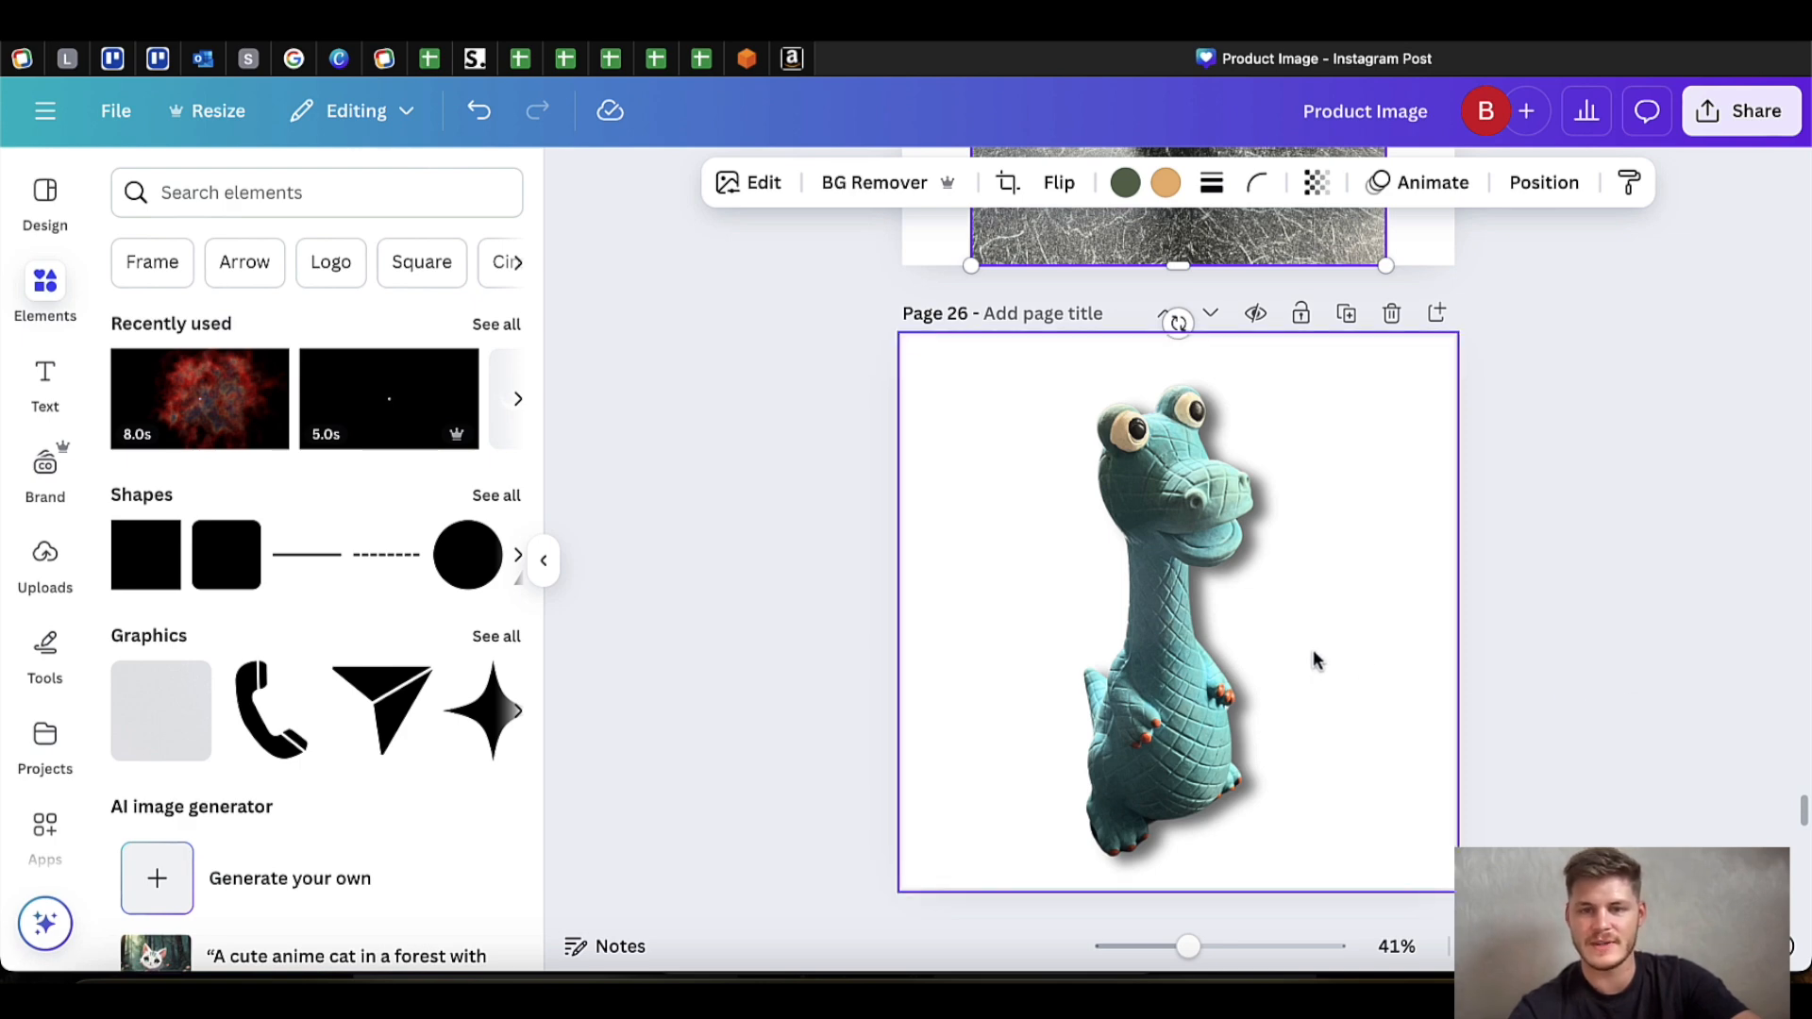
{"action": "left_click", "coordinate": [1219, 640]}
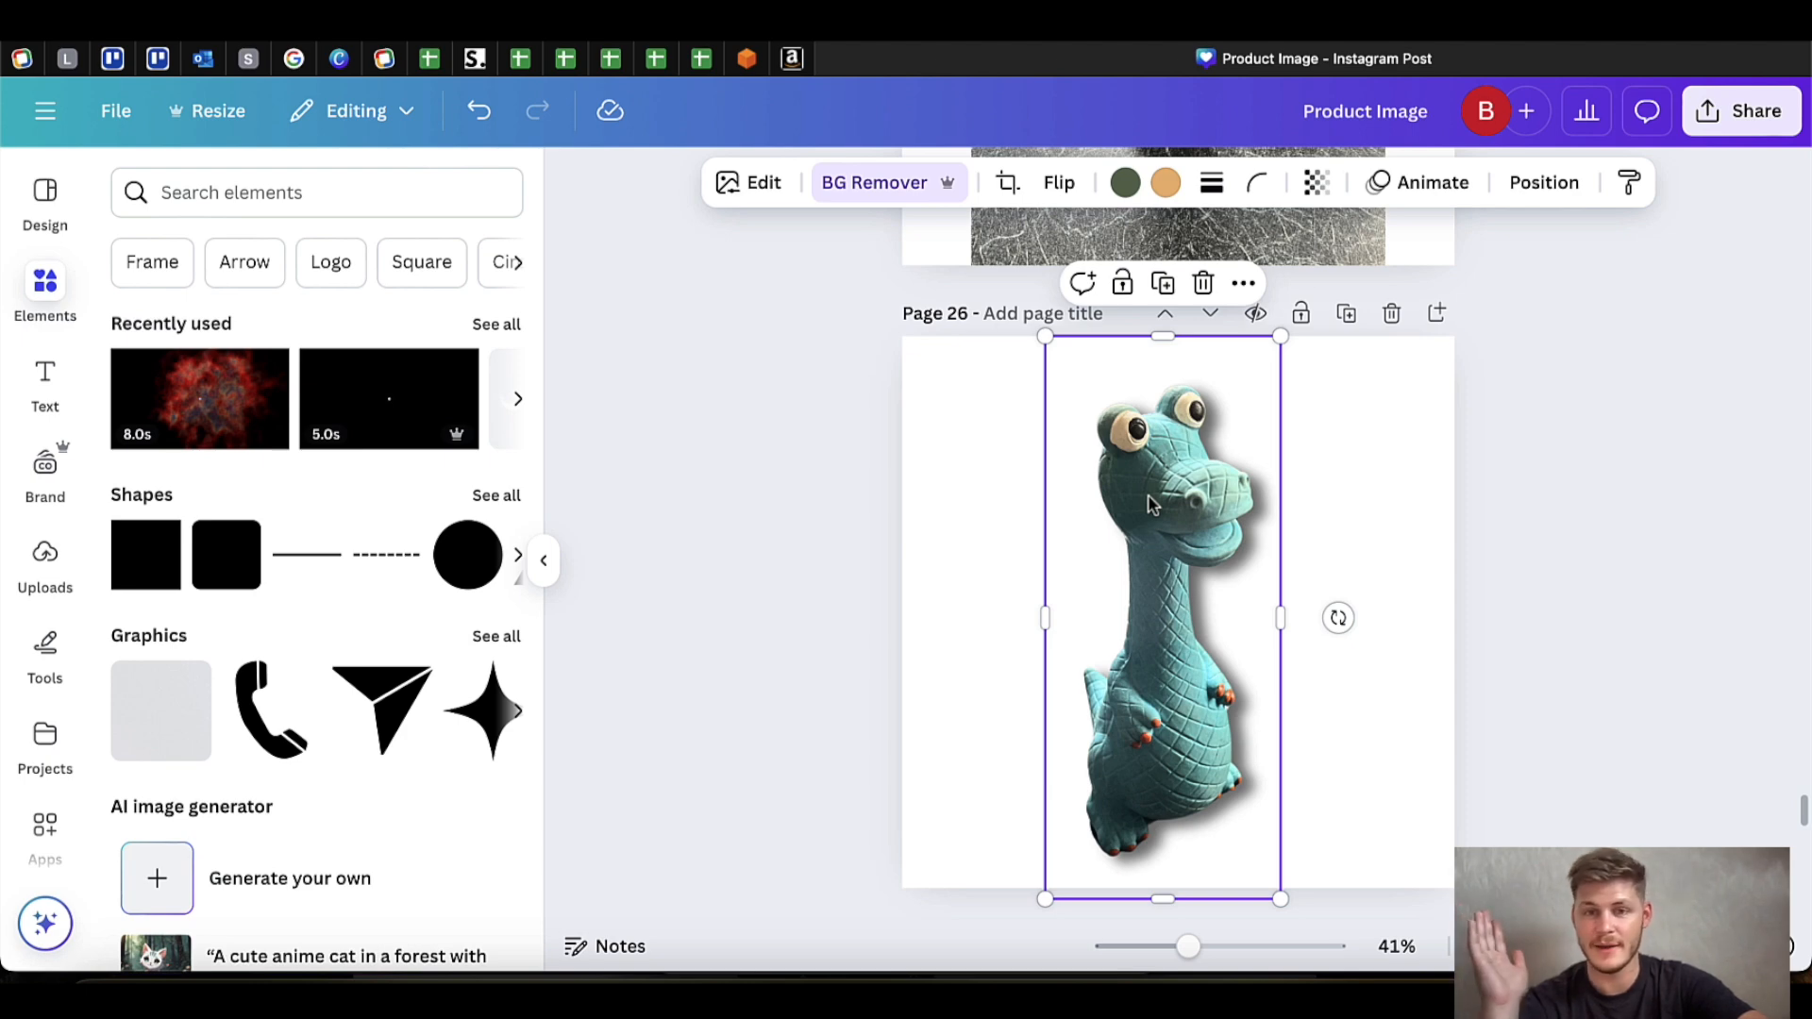
{"action": "left_click", "coordinate": [755, 183]}
{"action": "scroll", "coordinate": [227, 835], "scroll_direction": "down", "scroll_amount": 3}
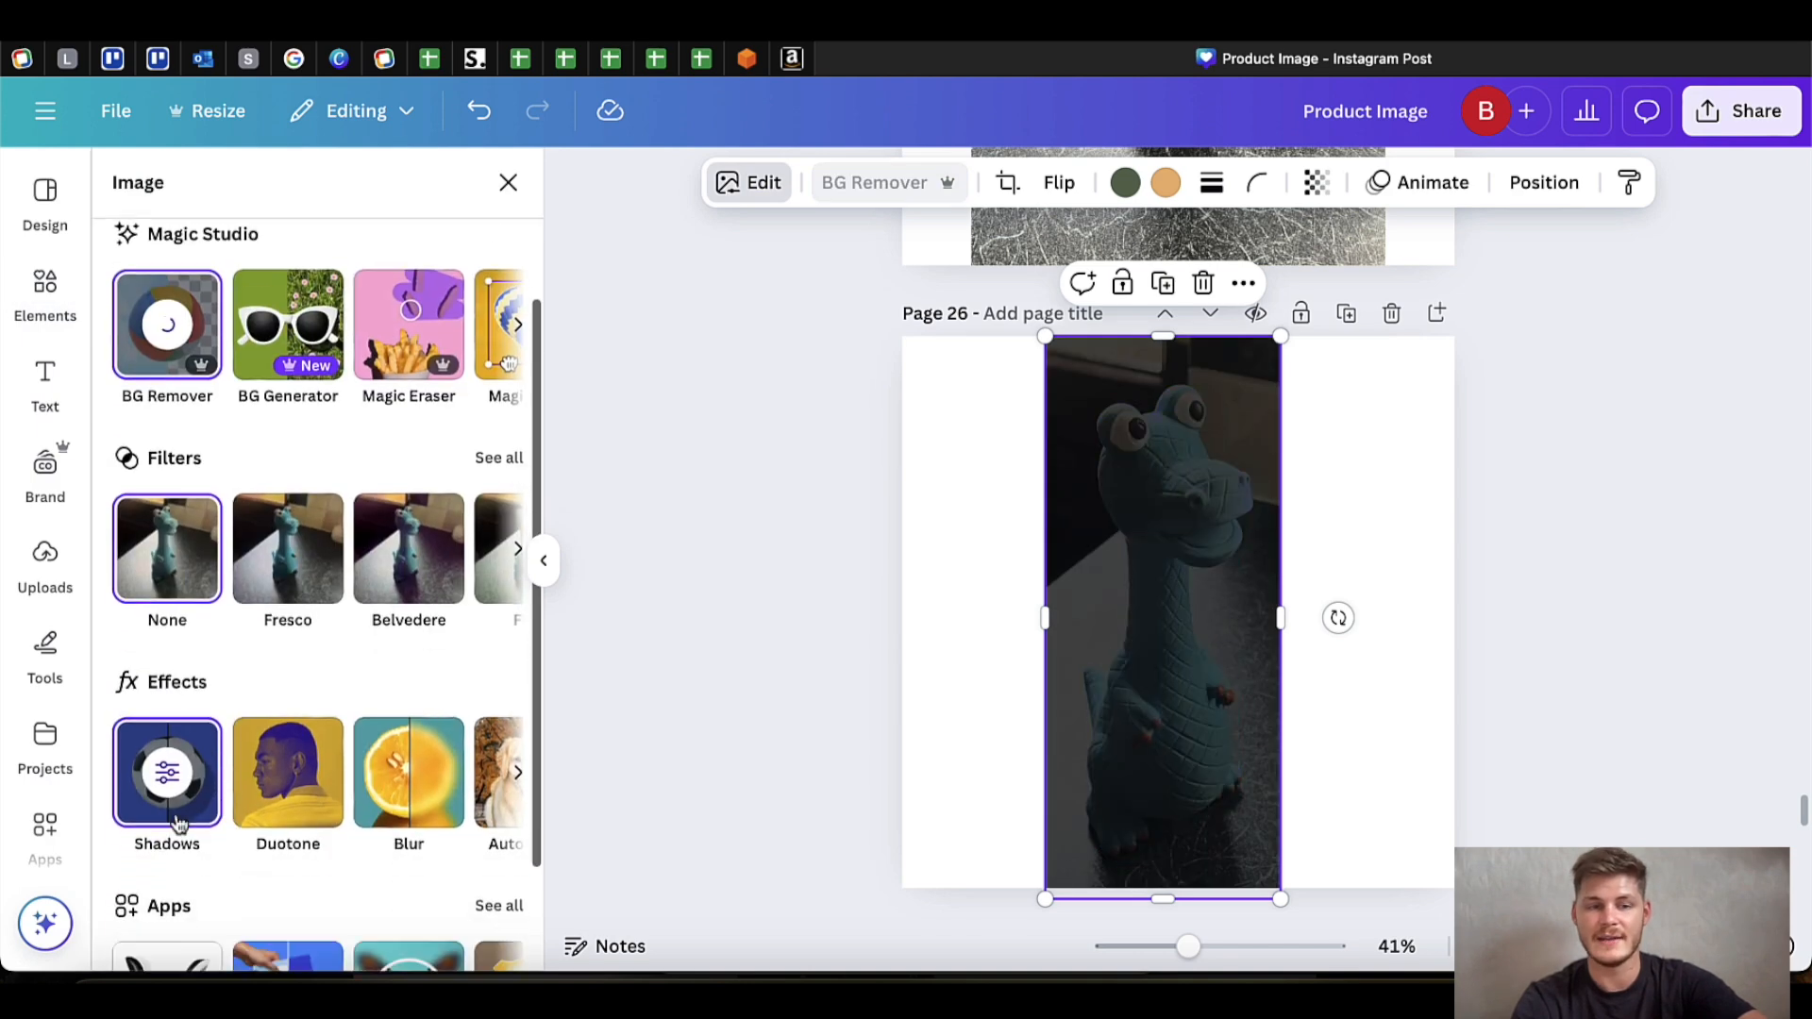
{"action": "left_click", "coordinate": [165, 779]}
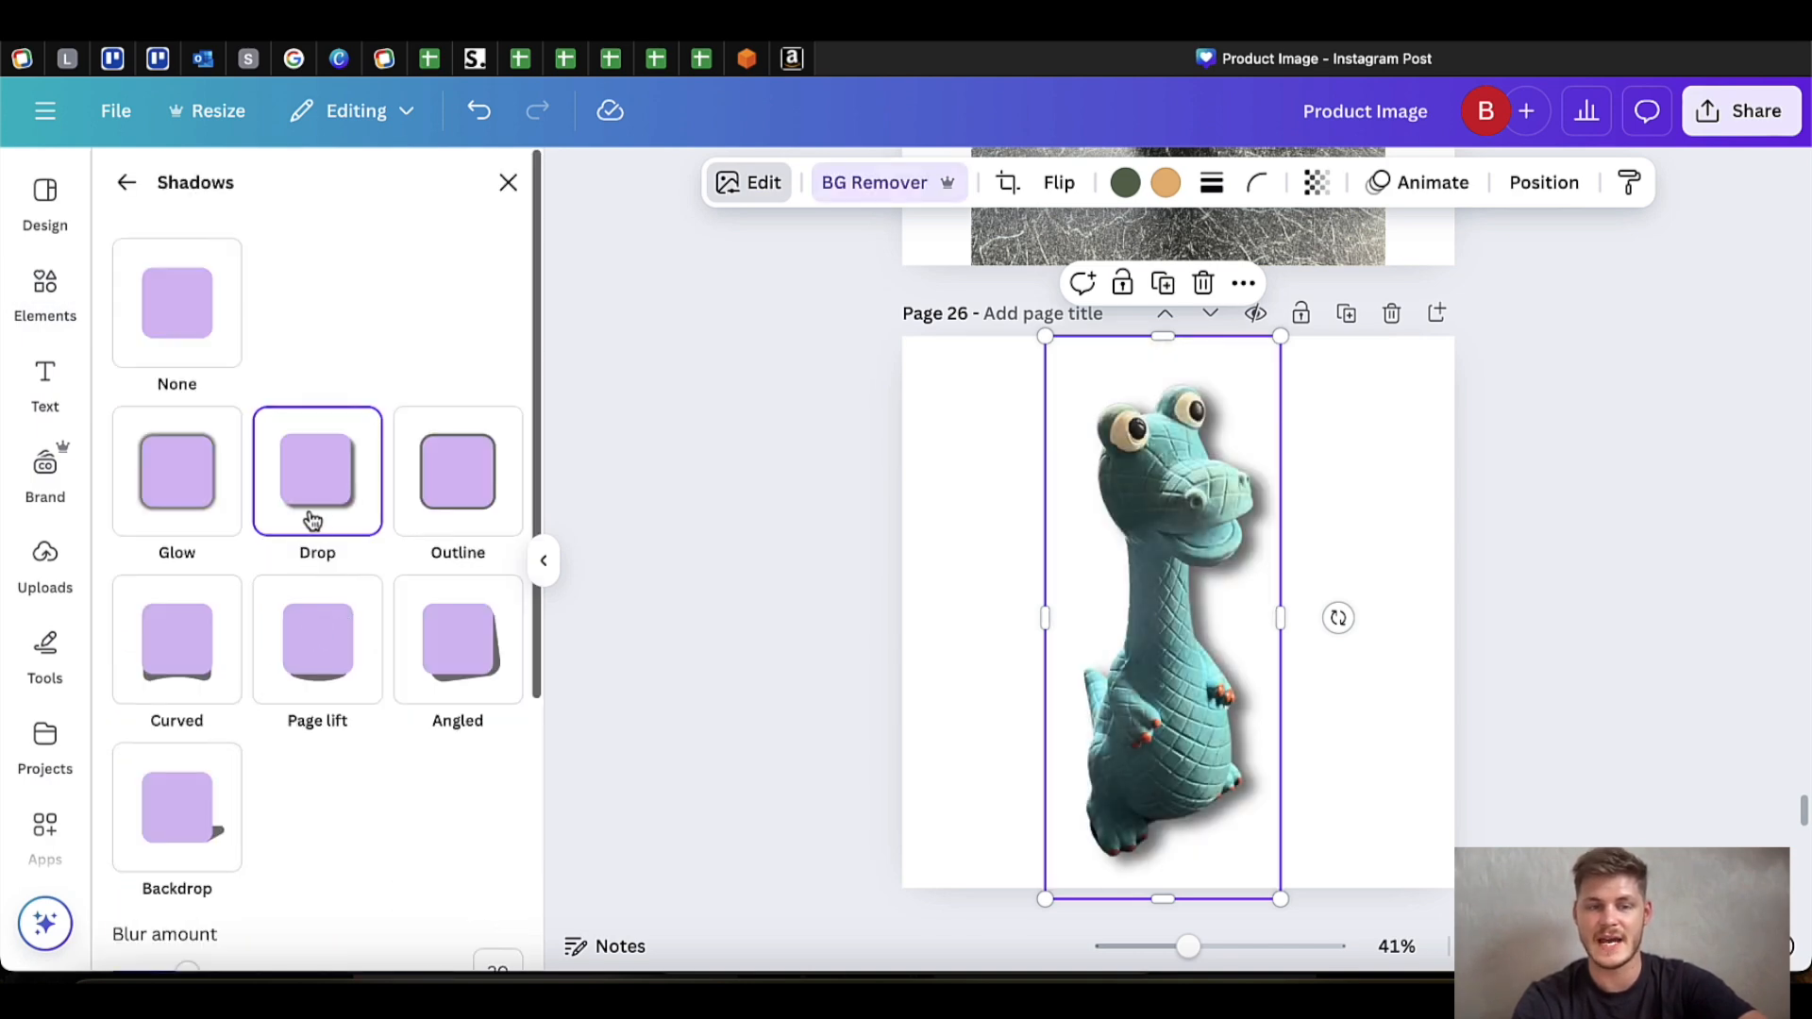
{"action": "scroll", "coordinate": [308, 631], "scroll_direction": "down", "scroll_amount": 2}
{"action": "scroll", "coordinate": [326, 830], "scroll_direction": "down", "scroll_amount": 2}
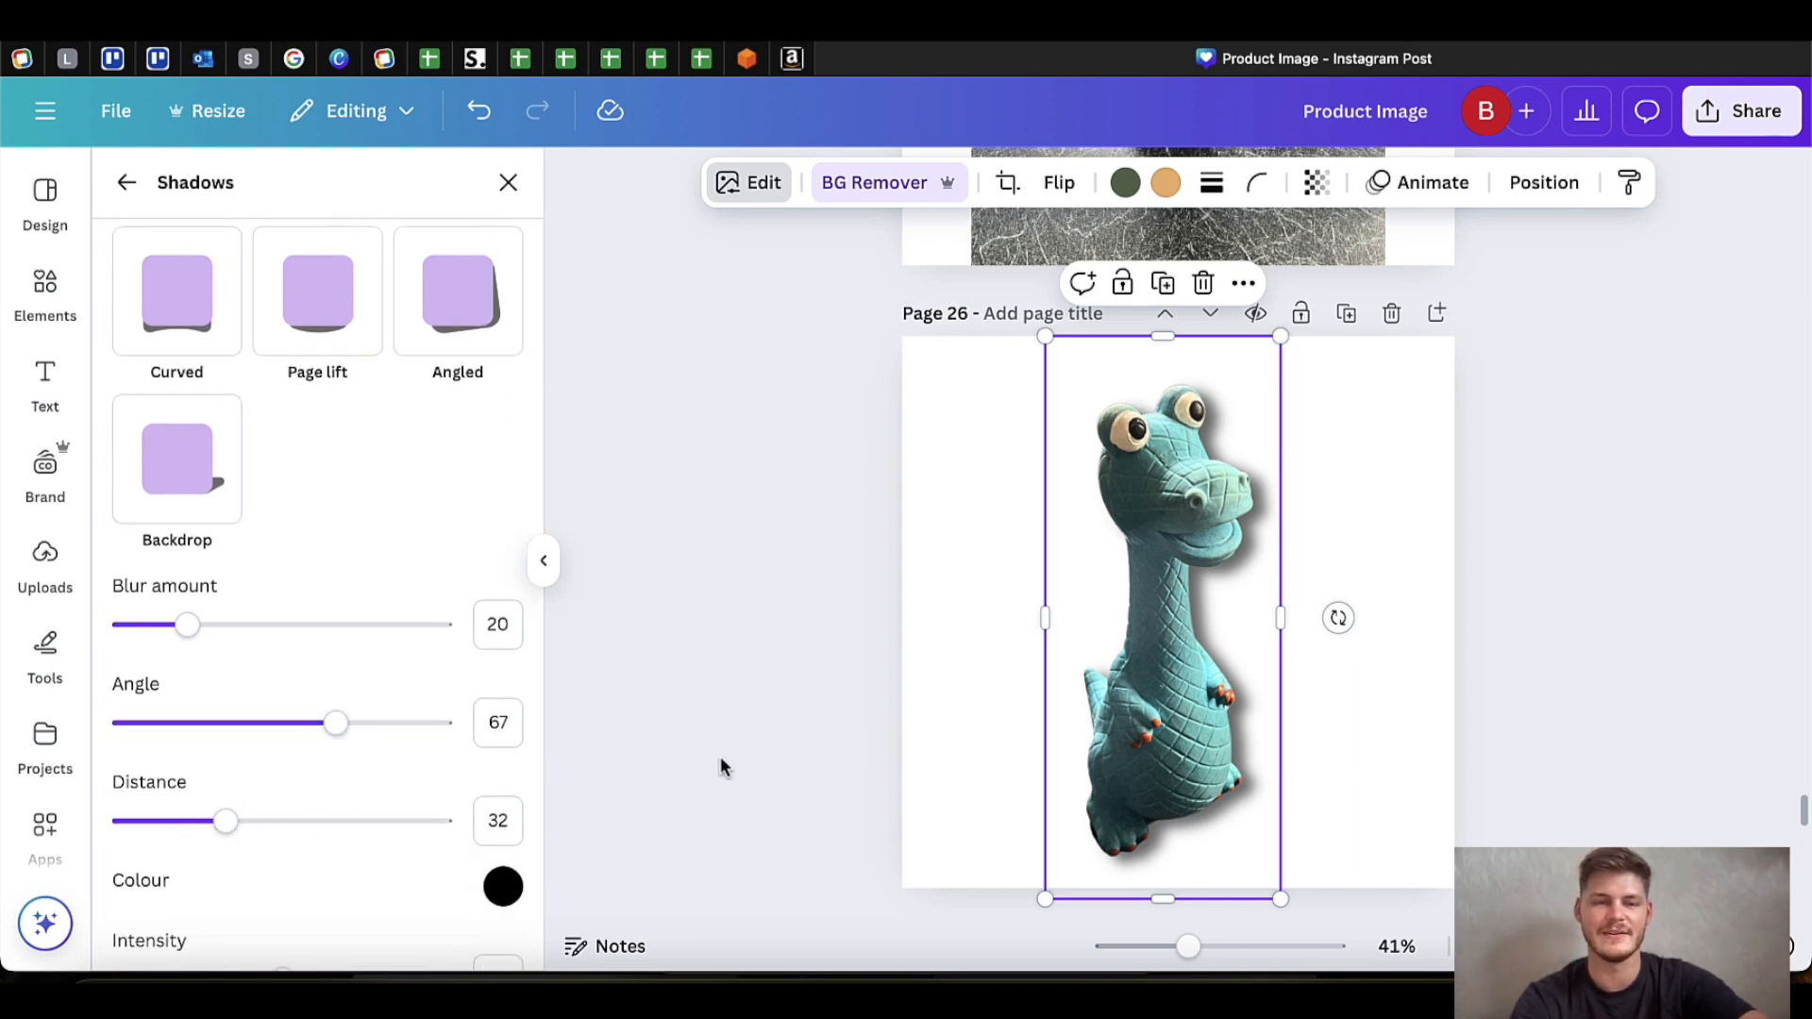
Remove the shadow from the dinosaur cutout on page 26 and reapply the Drop shadow style.
{"action": "scroll", "coordinate": [307, 569], "scroll_direction": "up", "scroll_amount": 5}
{"action": "left_click", "coordinate": [184, 366]}
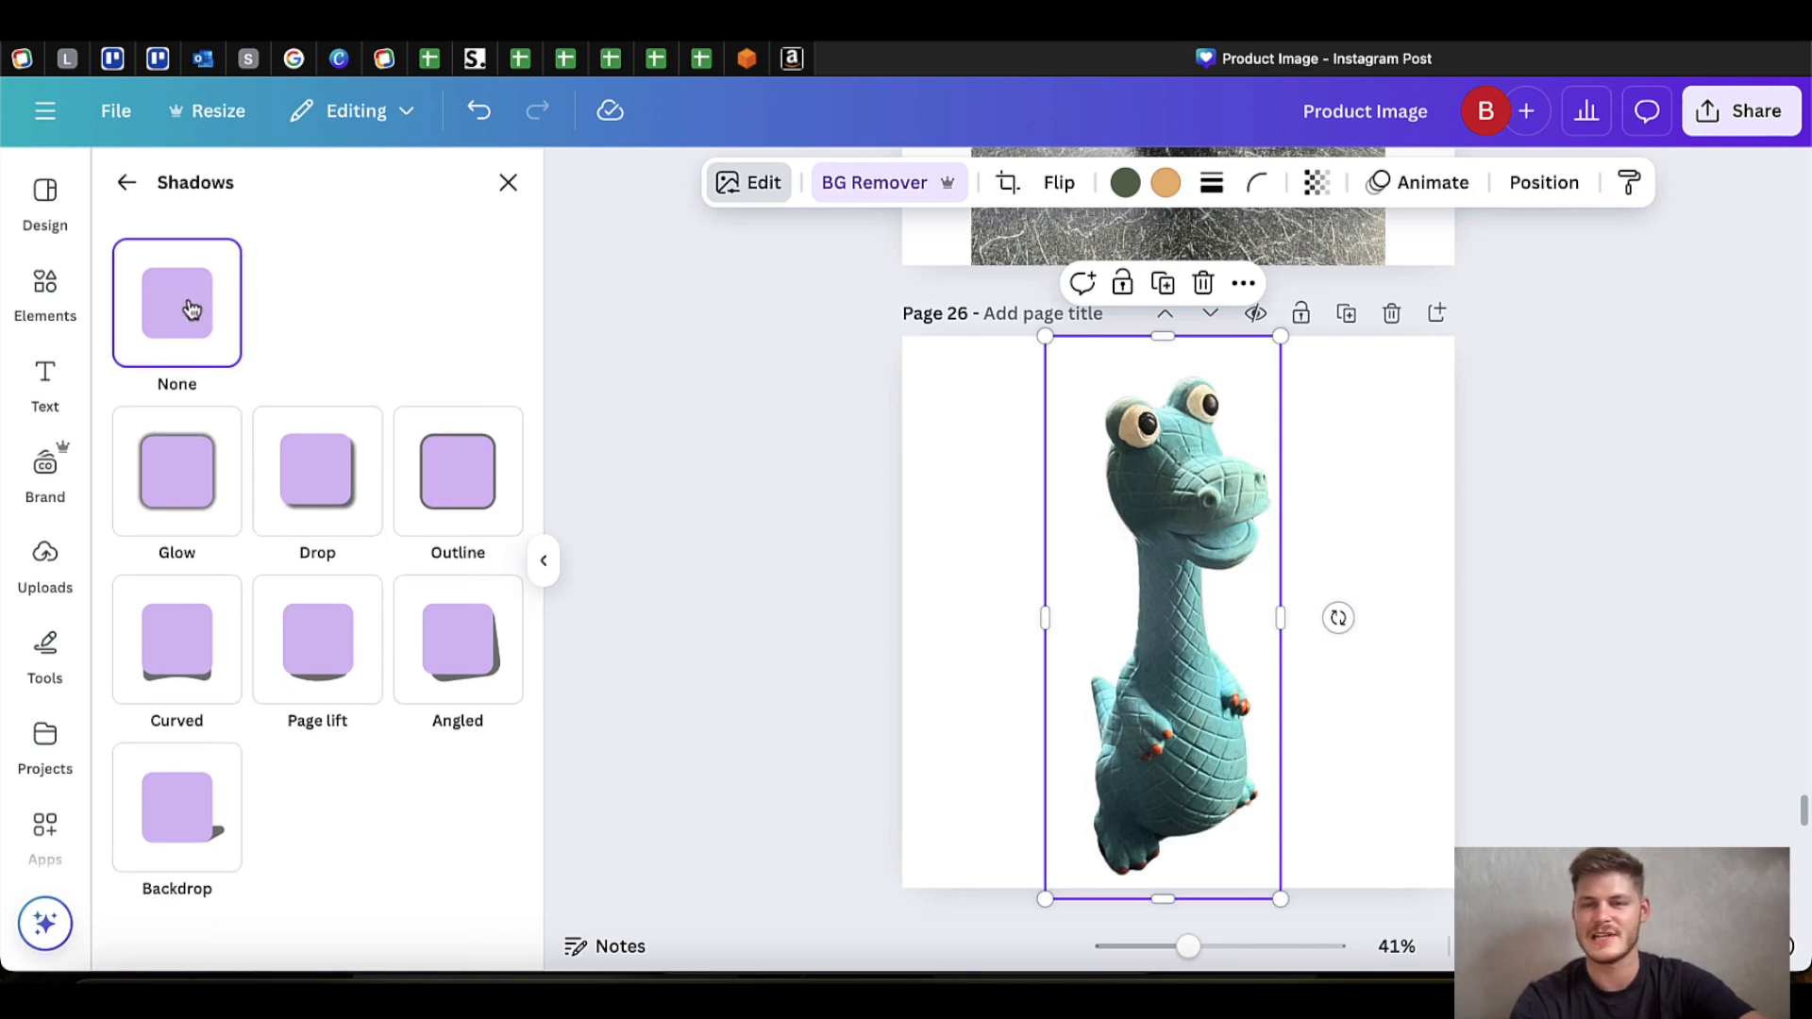
{"action": "left_click", "coordinate": [303, 485]}
Soften the cutout's drop shadow by setting its intensity to 27 and its distance to 22.
{"action": "scroll", "coordinate": [397, 675], "scroll_direction": "down", "scroll_amount": 3}
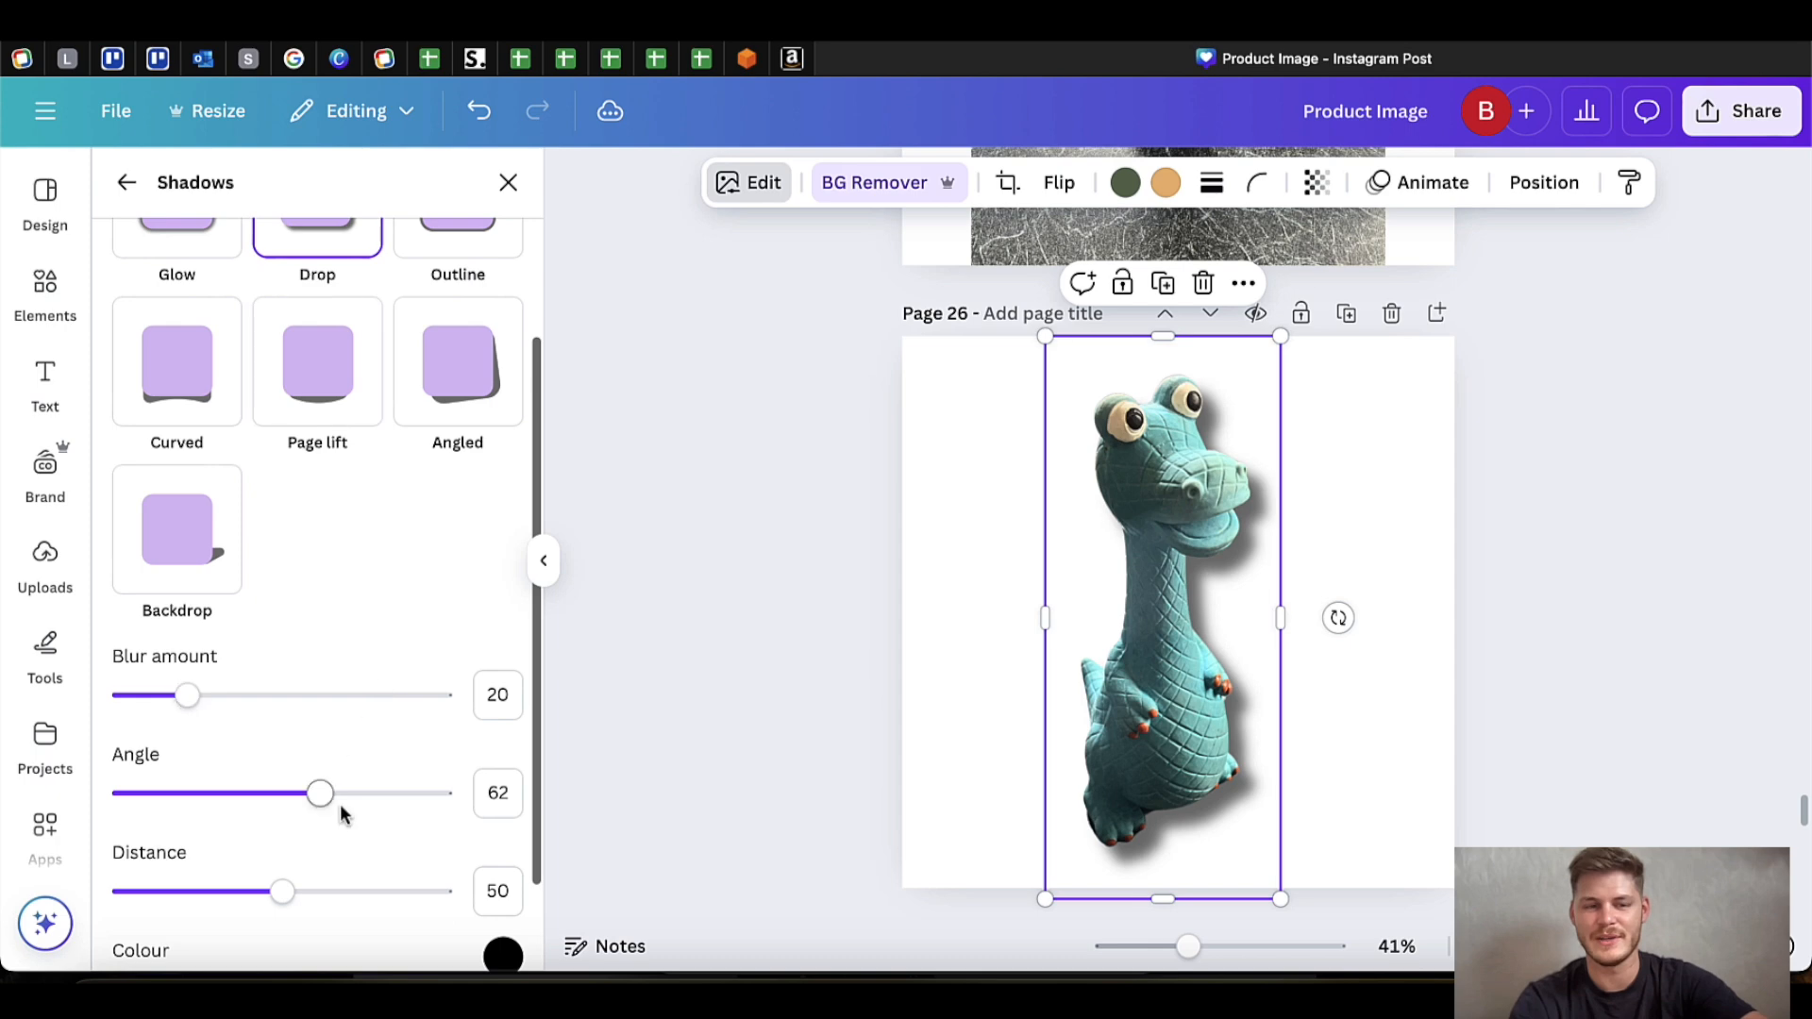
{"action": "scroll", "coordinate": [335, 840], "scroll_direction": "down", "scroll_amount": 2}
{"action": "left_click_drag", "start_coordinate": [282, 923], "coordinate": [213, 933]}
{"action": "left_click_drag", "start_coordinate": [276, 772], "coordinate": [193, 781]}
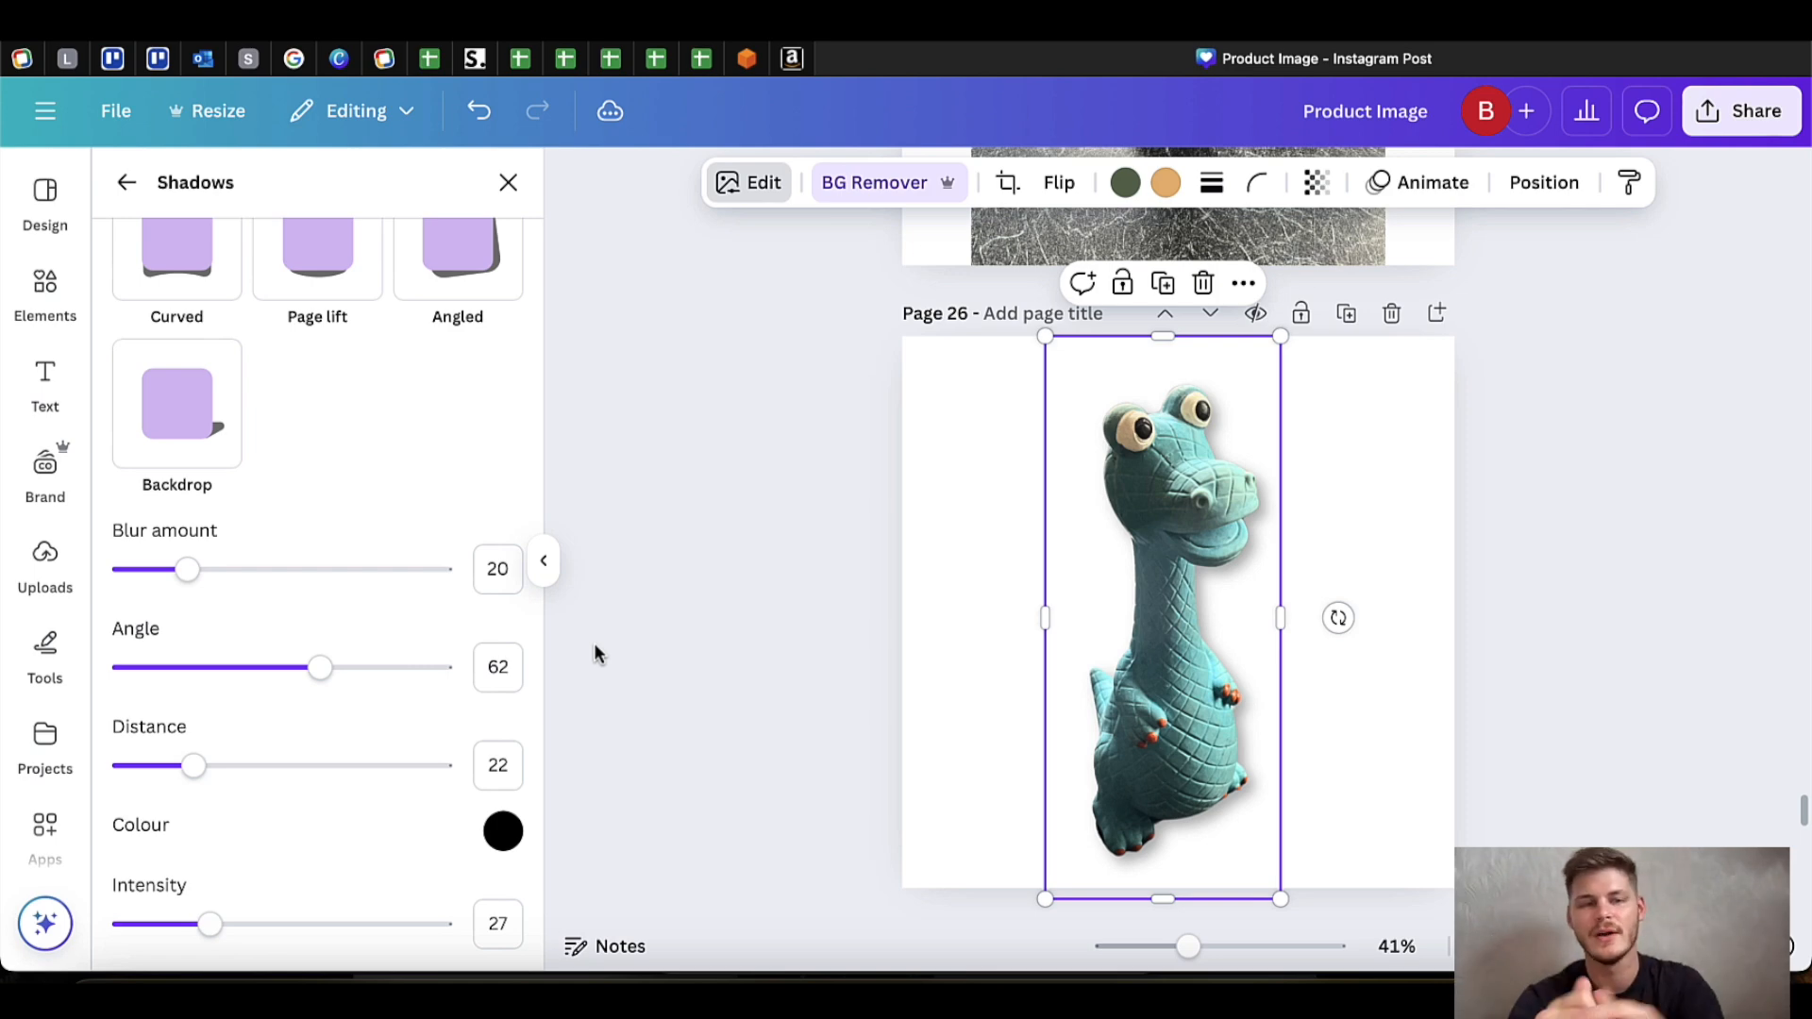
{"action": "key", "text": "Escape"}
{"action": "left_click", "coordinate": [1549, 648]}
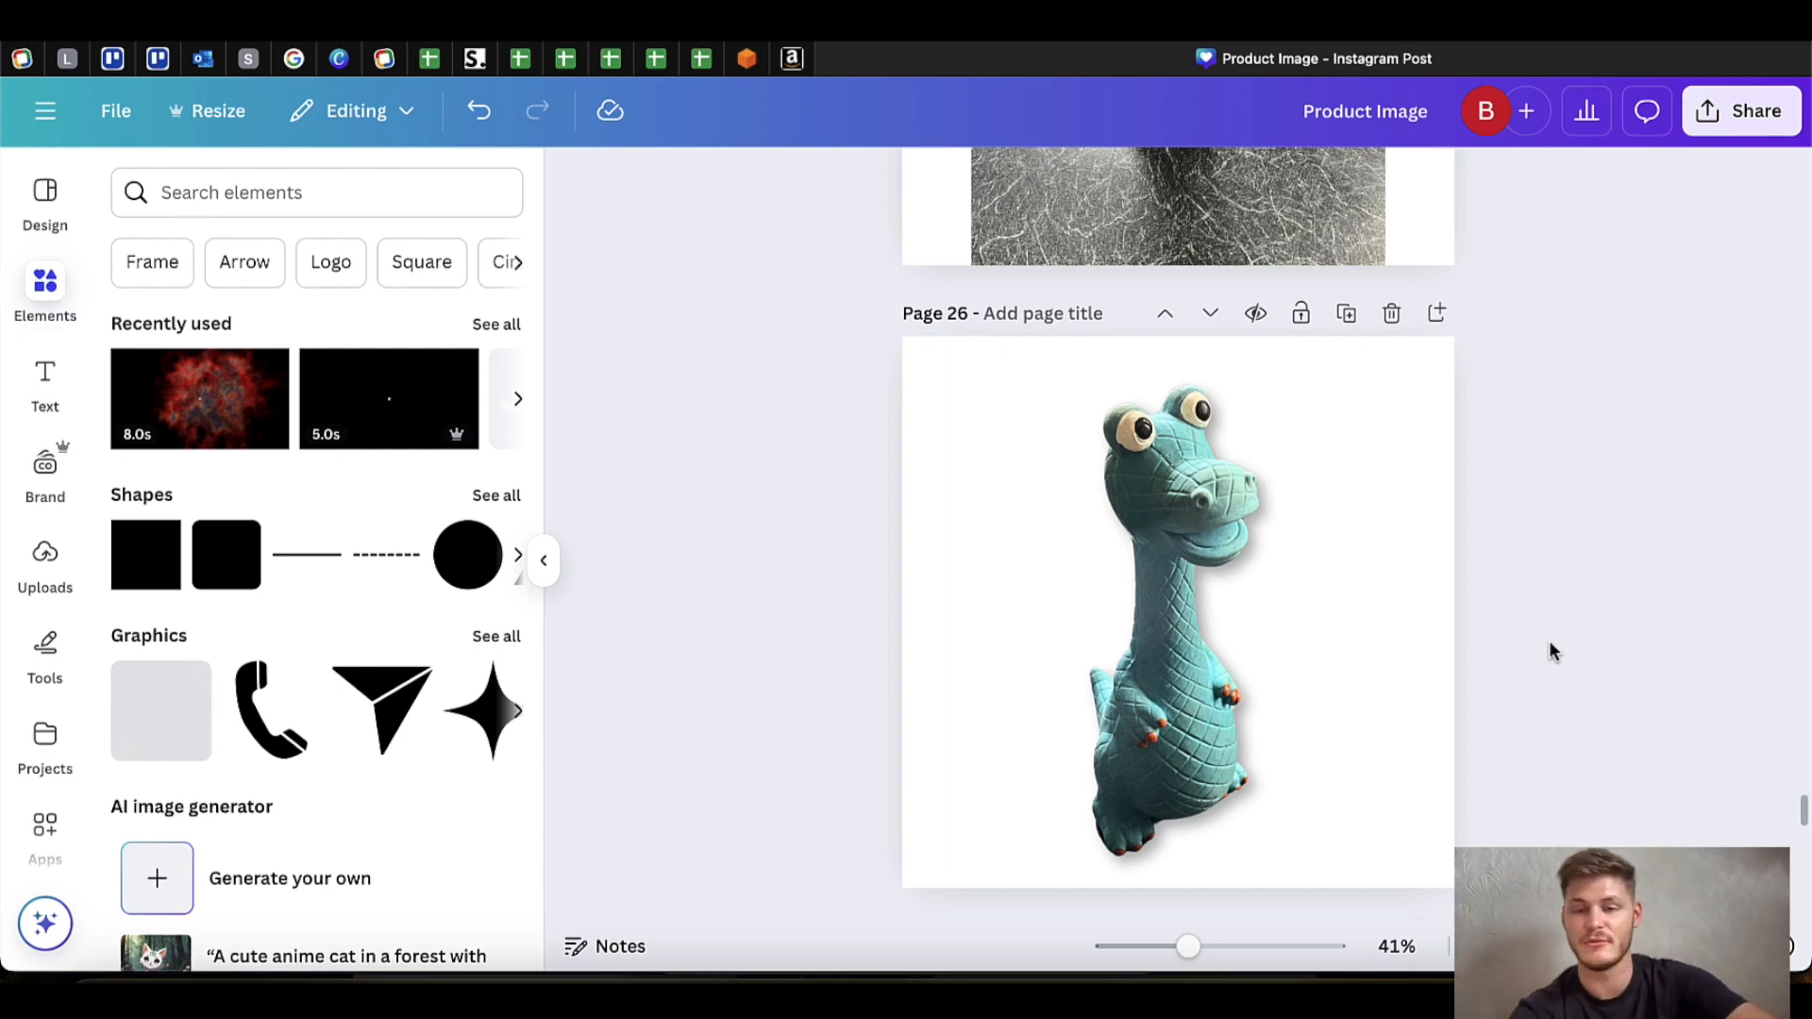
Reposition the tropical leaf background on page 27 so that fewer leaves sit behind and beside the dinosaur.
{"action": "scroll", "coordinate": [1550, 647], "scroll_direction": "down", "scroll_amount": 5}
{"action": "scroll", "coordinate": [1549, 647], "scroll_direction": "up", "scroll_amount": 5}
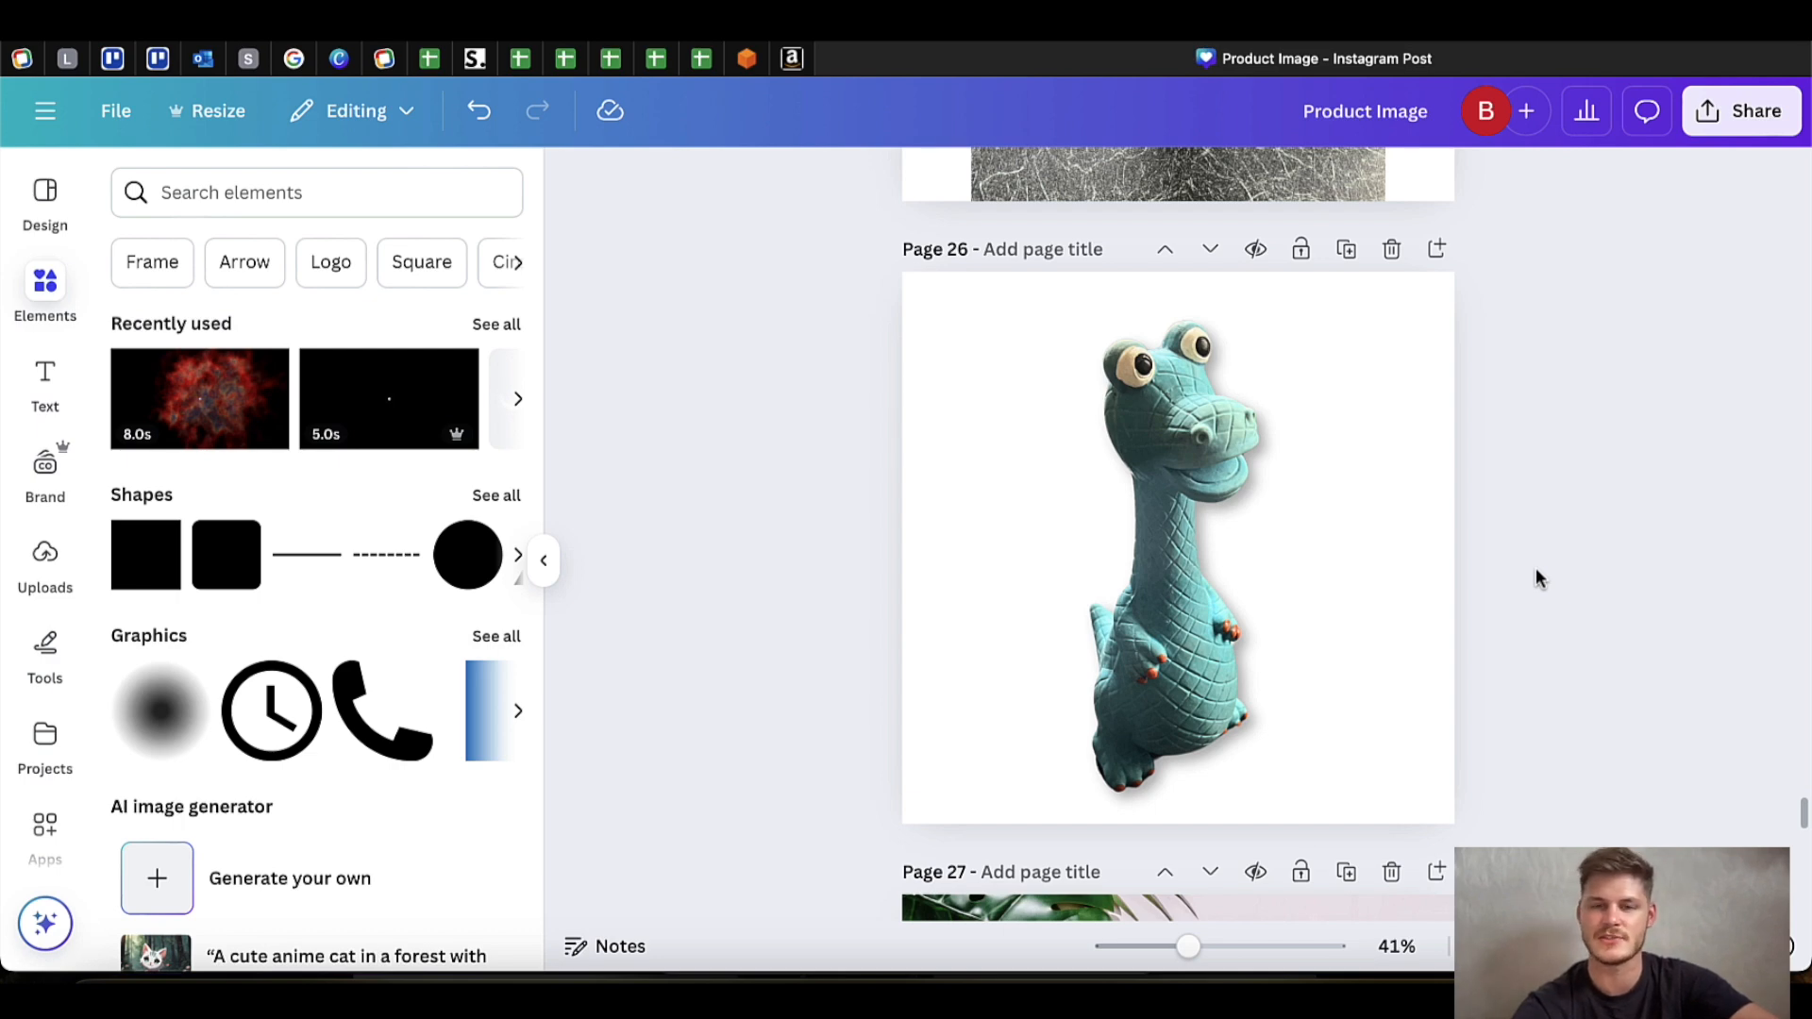
{"action": "scroll", "coordinate": [1535, 569], "scroll_direction": "down", "scroll_amount": 5}
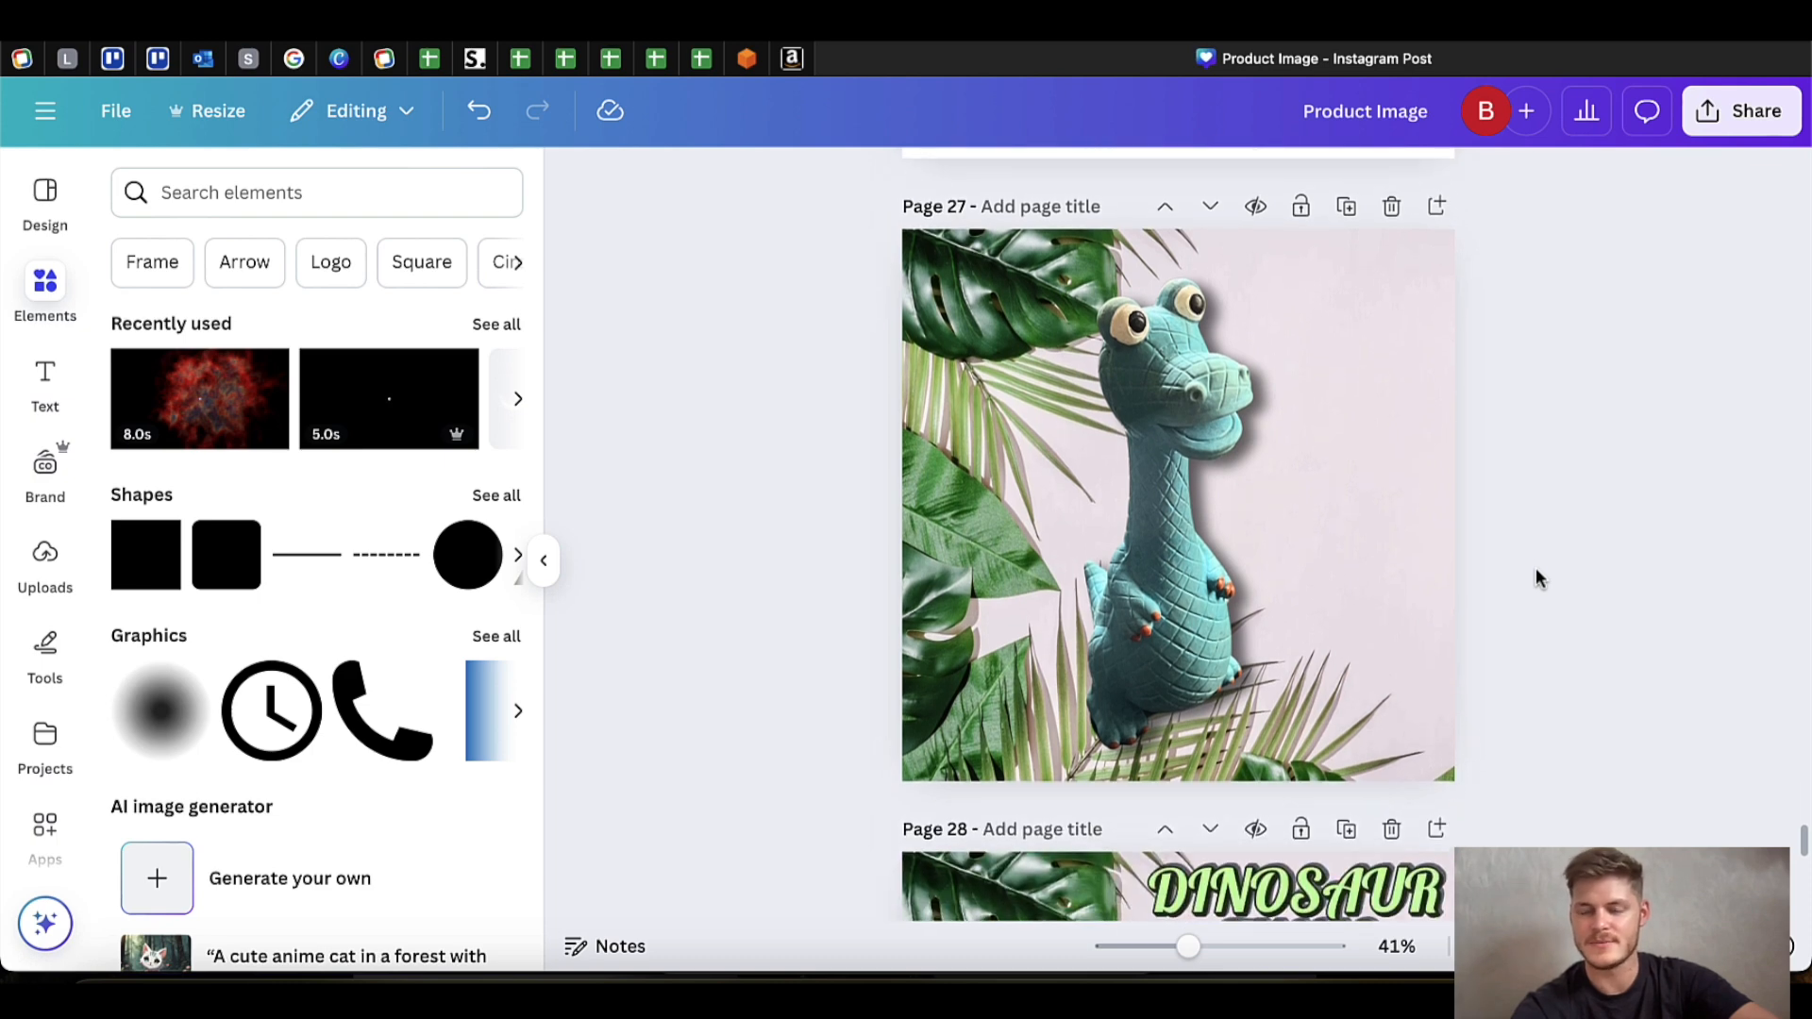
{"action": "scroll", "coordinate": [1536, 568], "scroll_direction": "up", "scroll_amount": 1}
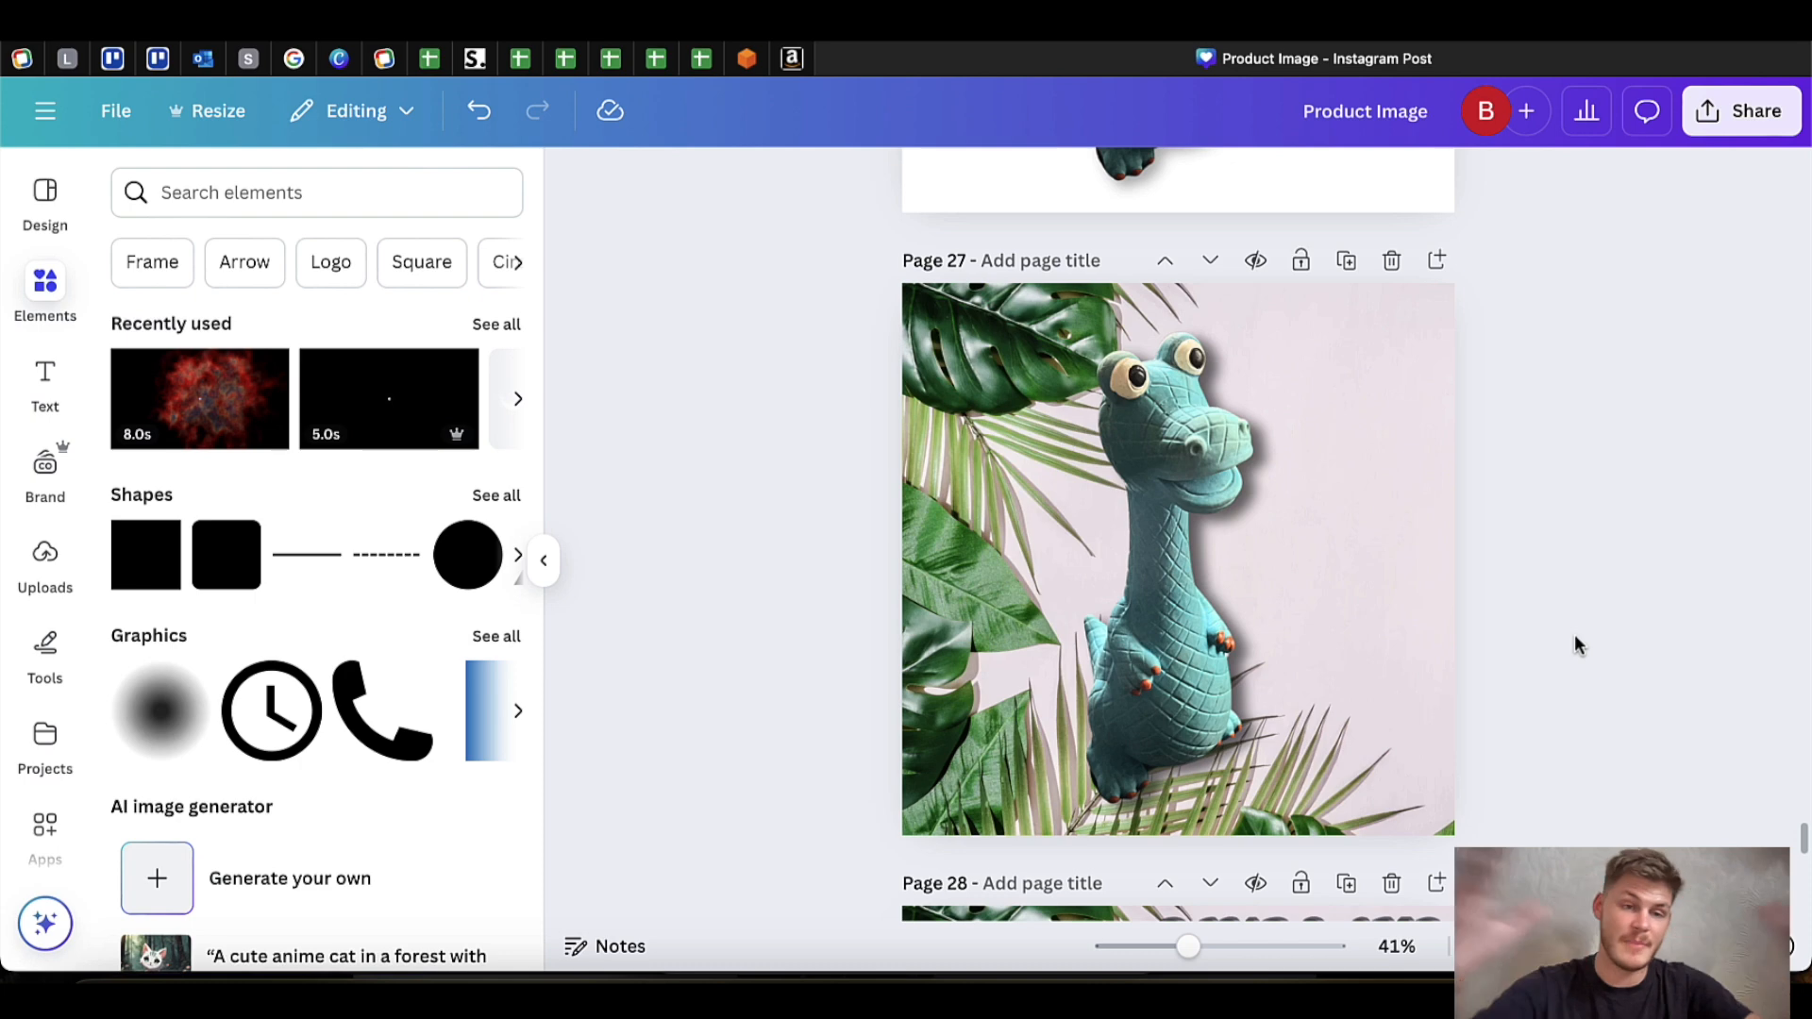
{"action": "left_click", "coordinate": [1423, 555]}
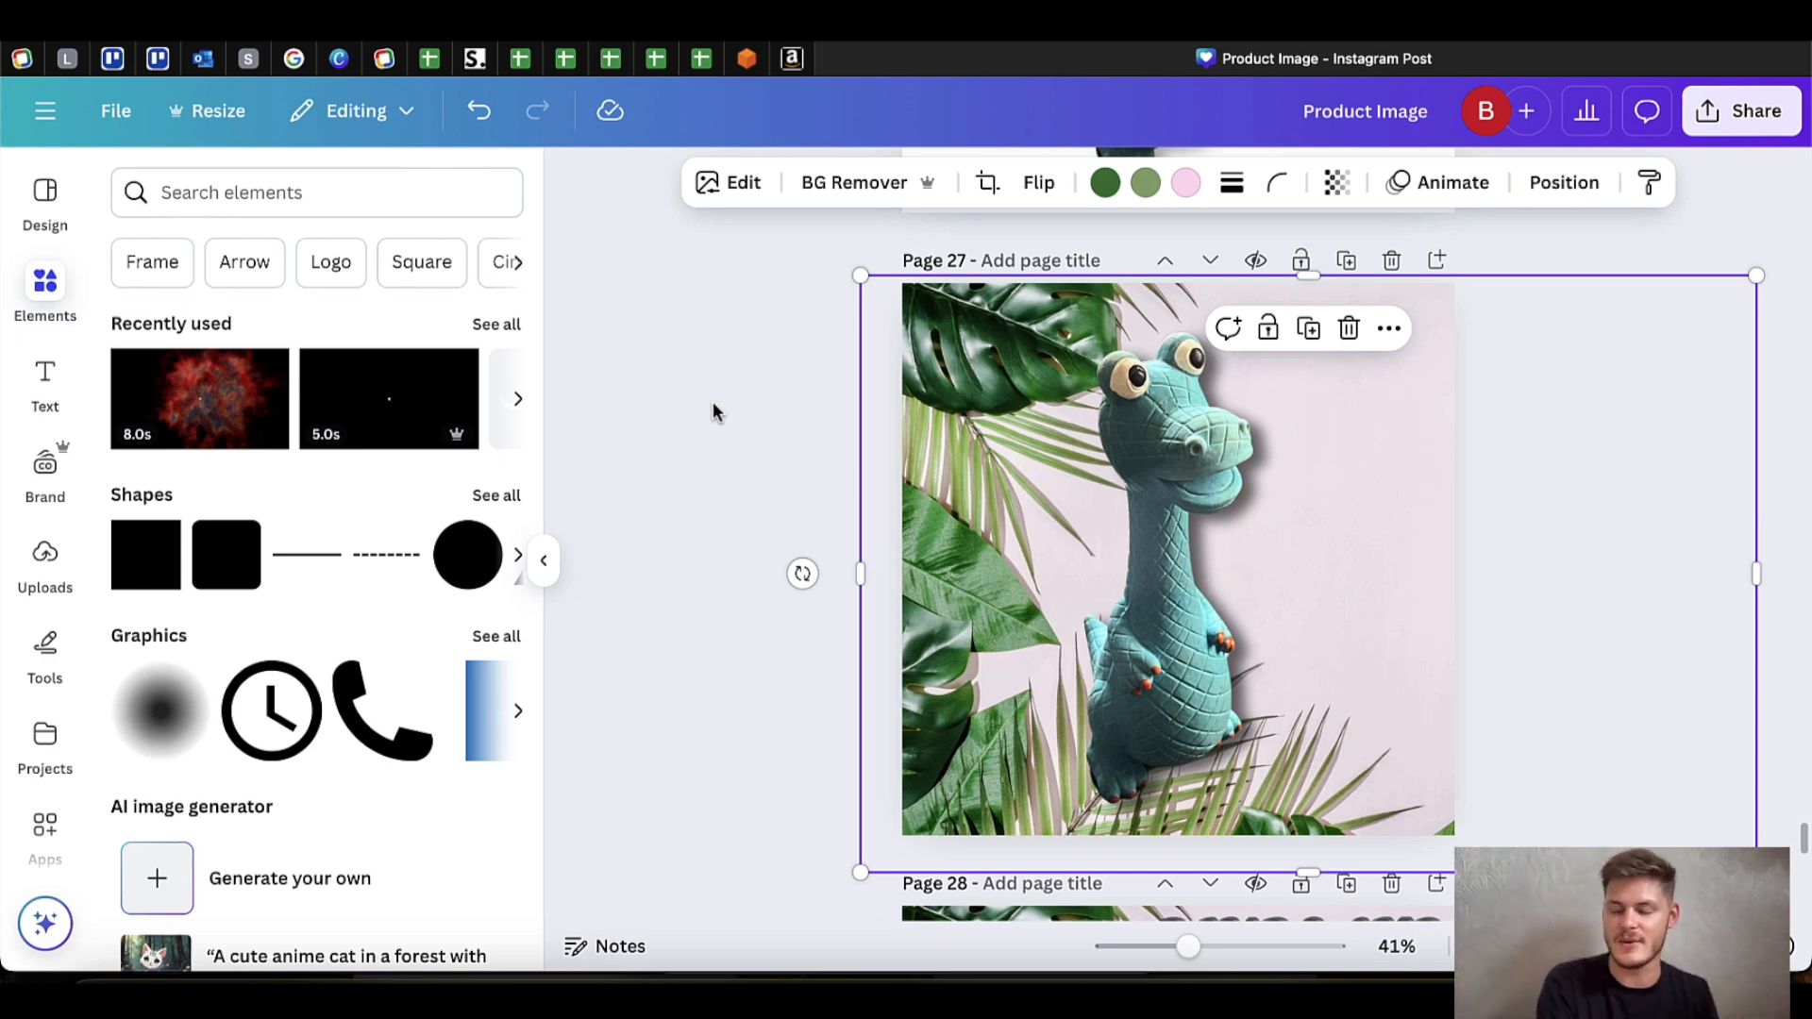
{"action": "left_click", "coordinate": [745, 527]}
{"action": "left_click_drag", "start_coordinate": [928, 481], "coordinate": [774, 481]}
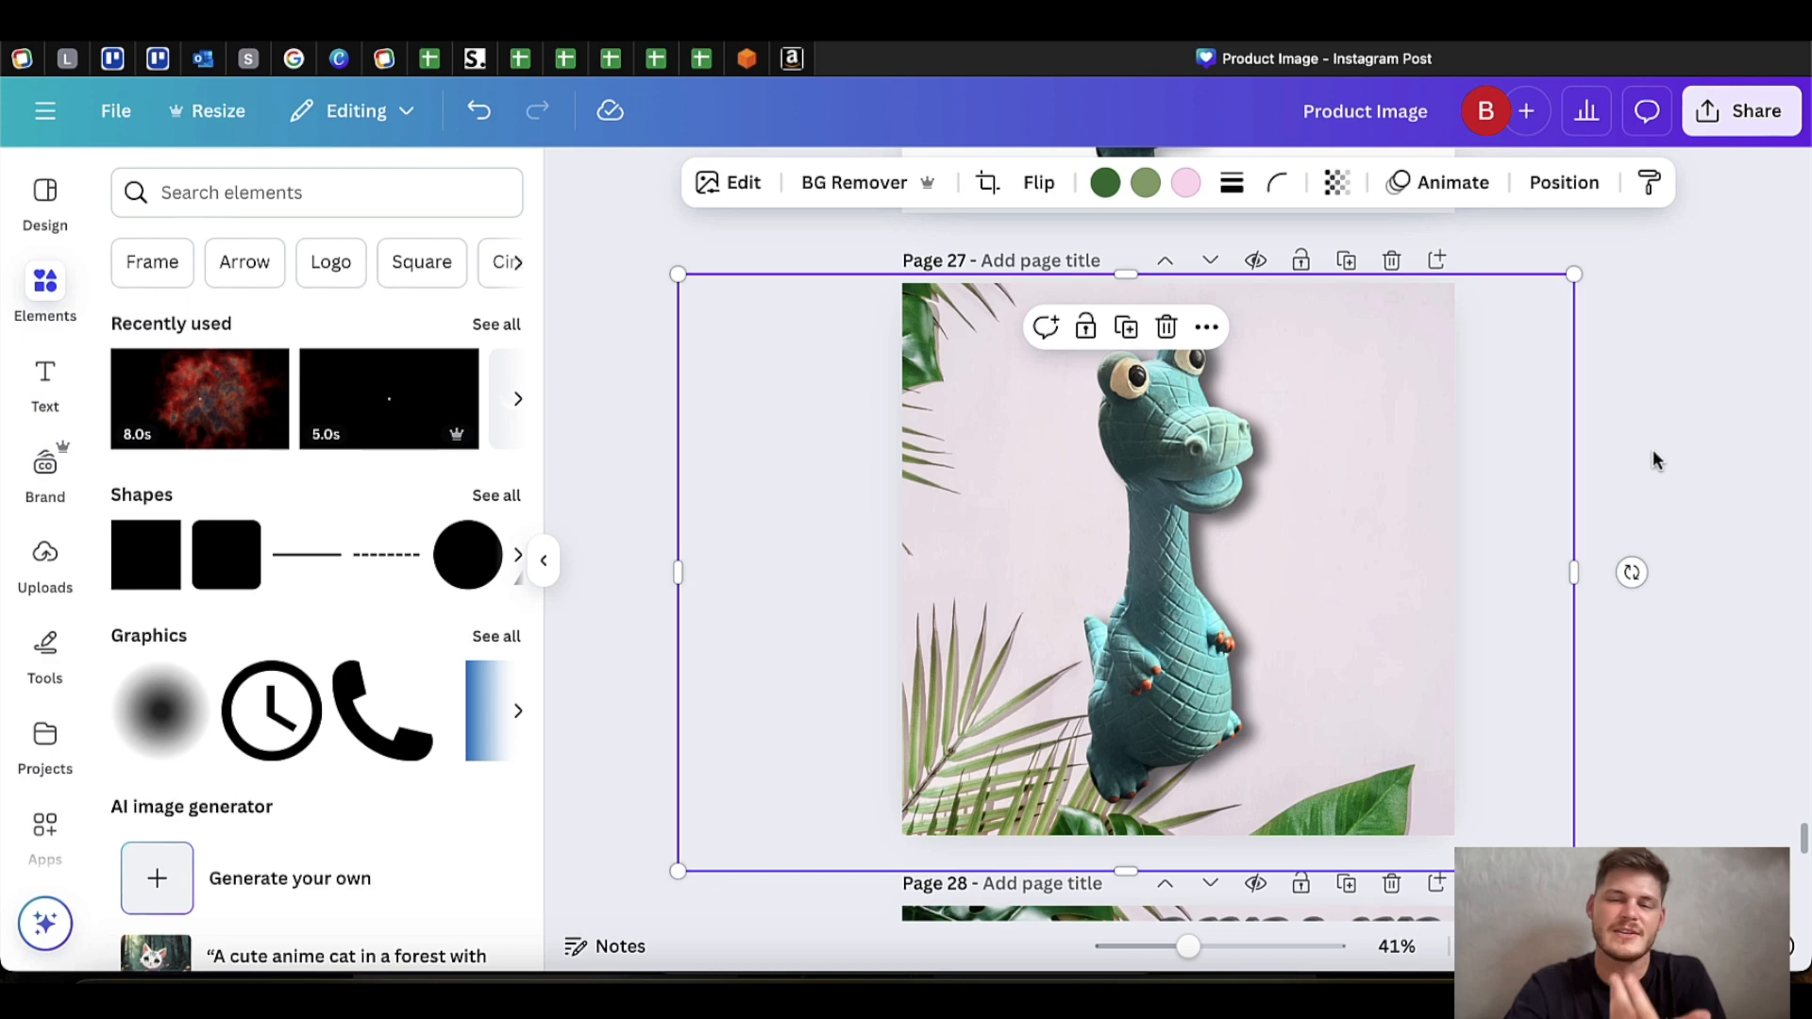
{"action": "left_click_drag", "start_coordinate": [936, 389], "coordinate": [991, 372]}
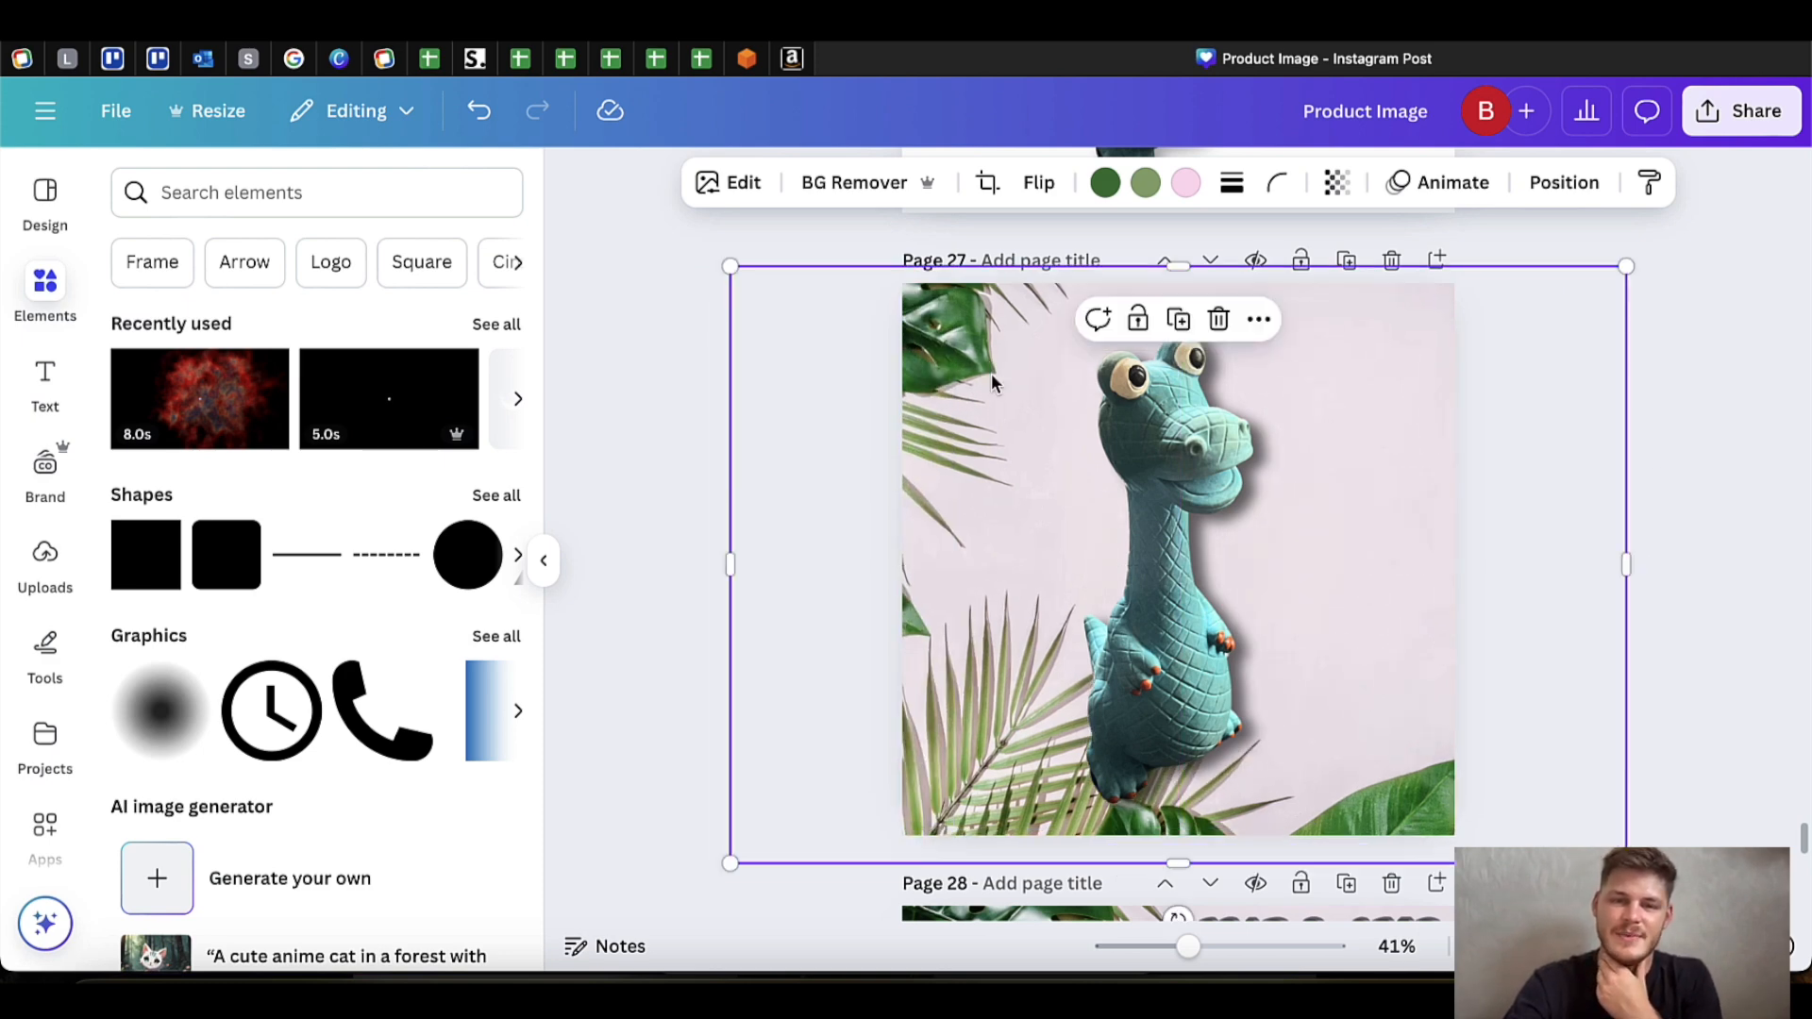
{"action": "left_click", "coordinate": [1728, 470]}
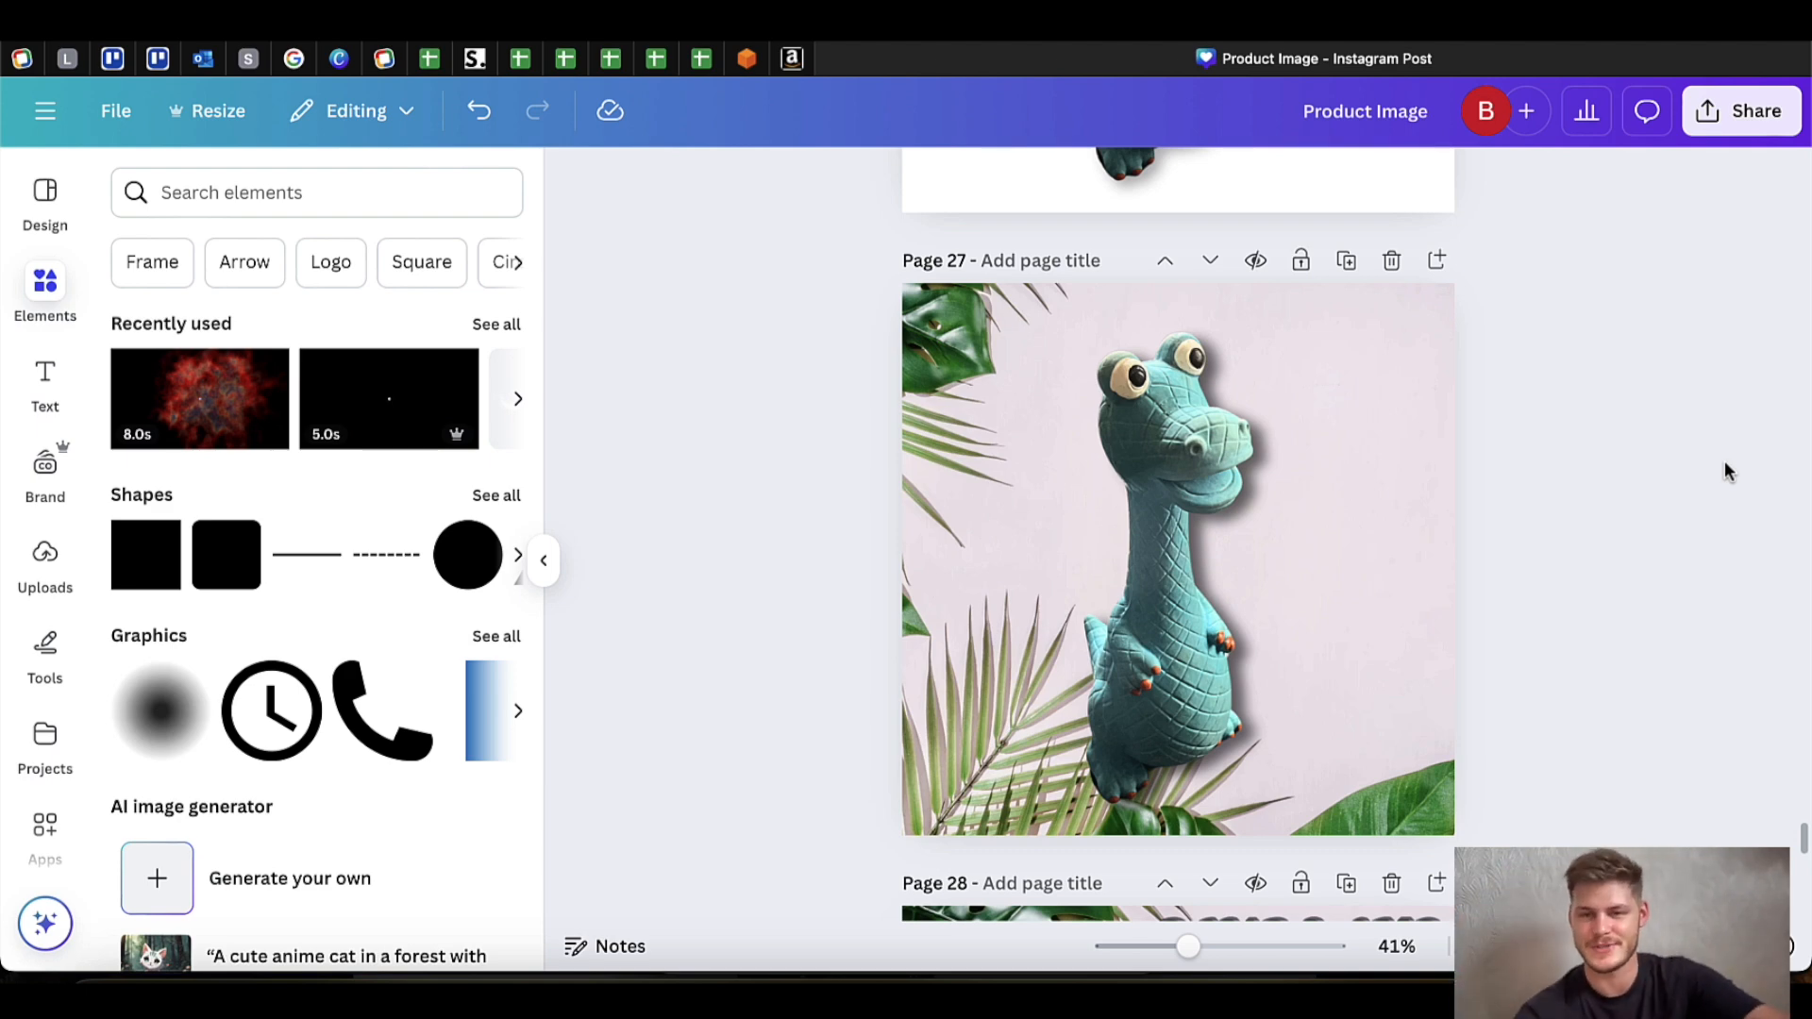
Review the titled and bullet-point product designs on pages 28 and 29 against the original dinosaur photo on page 24.
{"action": "scroll", "coordinate": [1727, 472], "scroll_direction": "down", "scroll_amount": 5}
{"action": "scroll", "coordinate": [1727, 469], "scroll_direction": "down", "scroll_amount": 6}
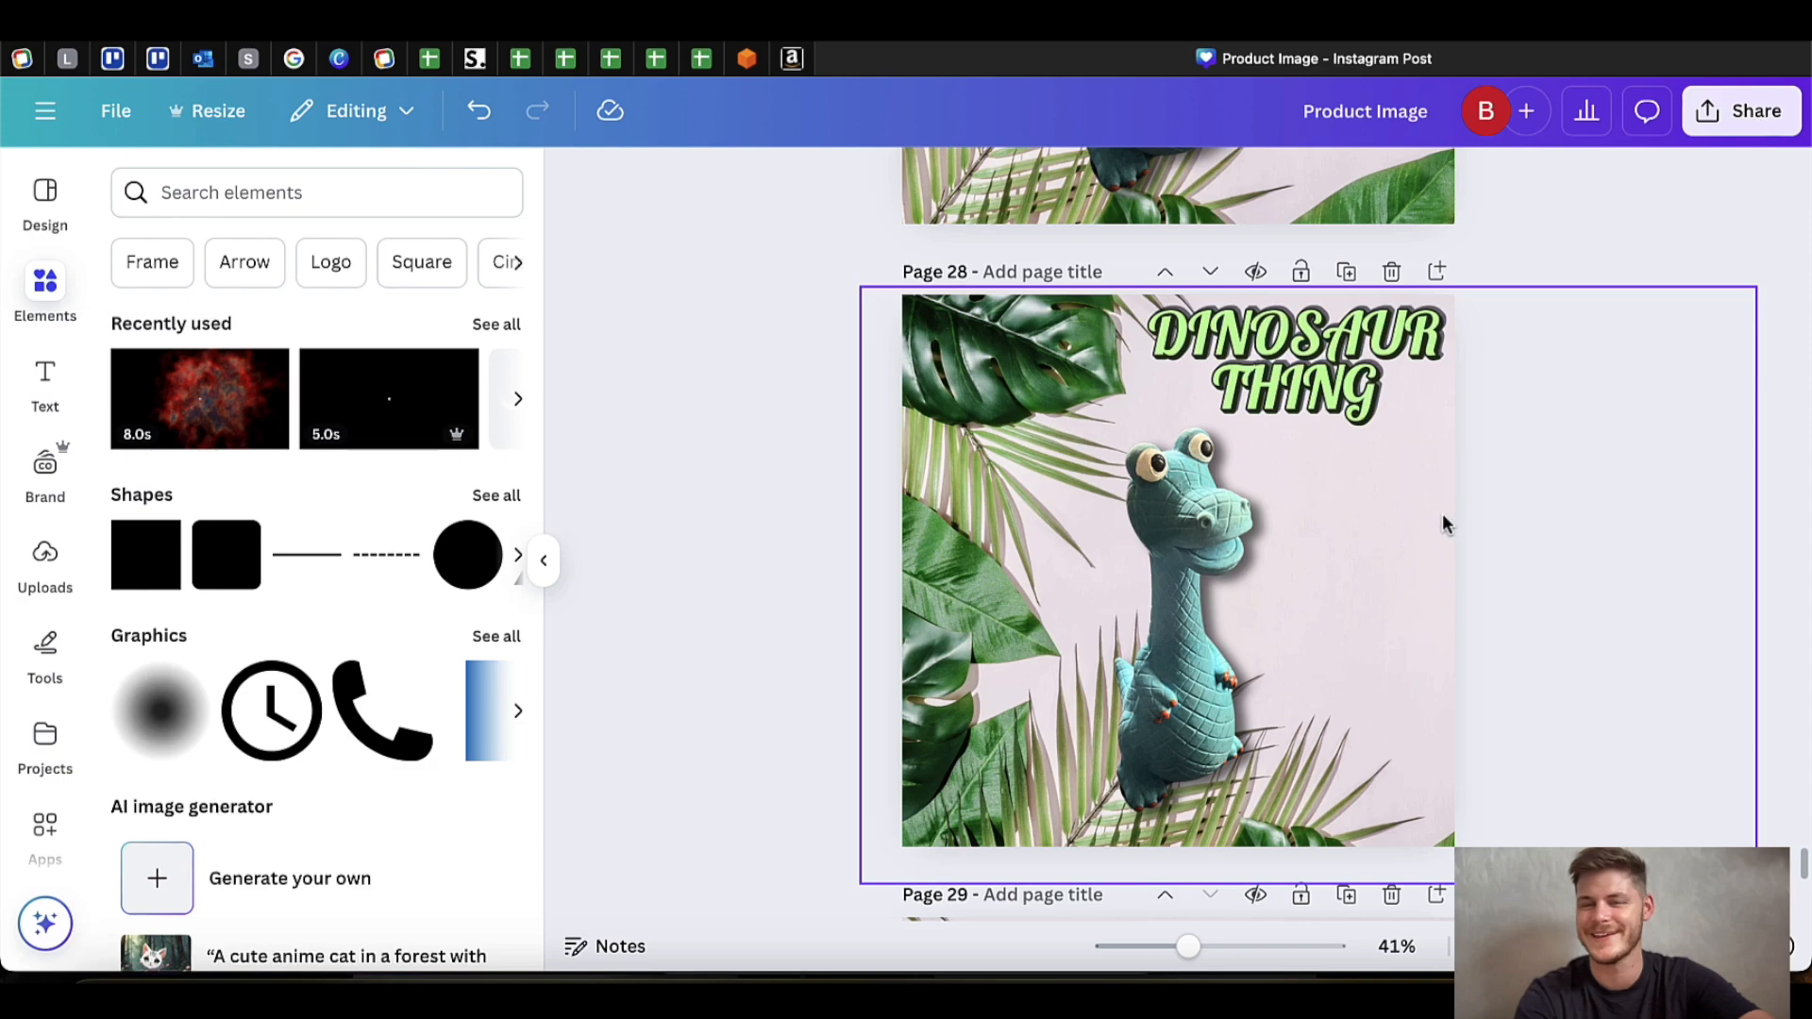
{"action": "scroll", "coordinate": [1475, 581], "scroll_direction": "down", "scroll_amount": 3}
{"action": "scroll", "coordinate": [1477, 585], "scroll_direction": "down", "scroll_amount": 3}
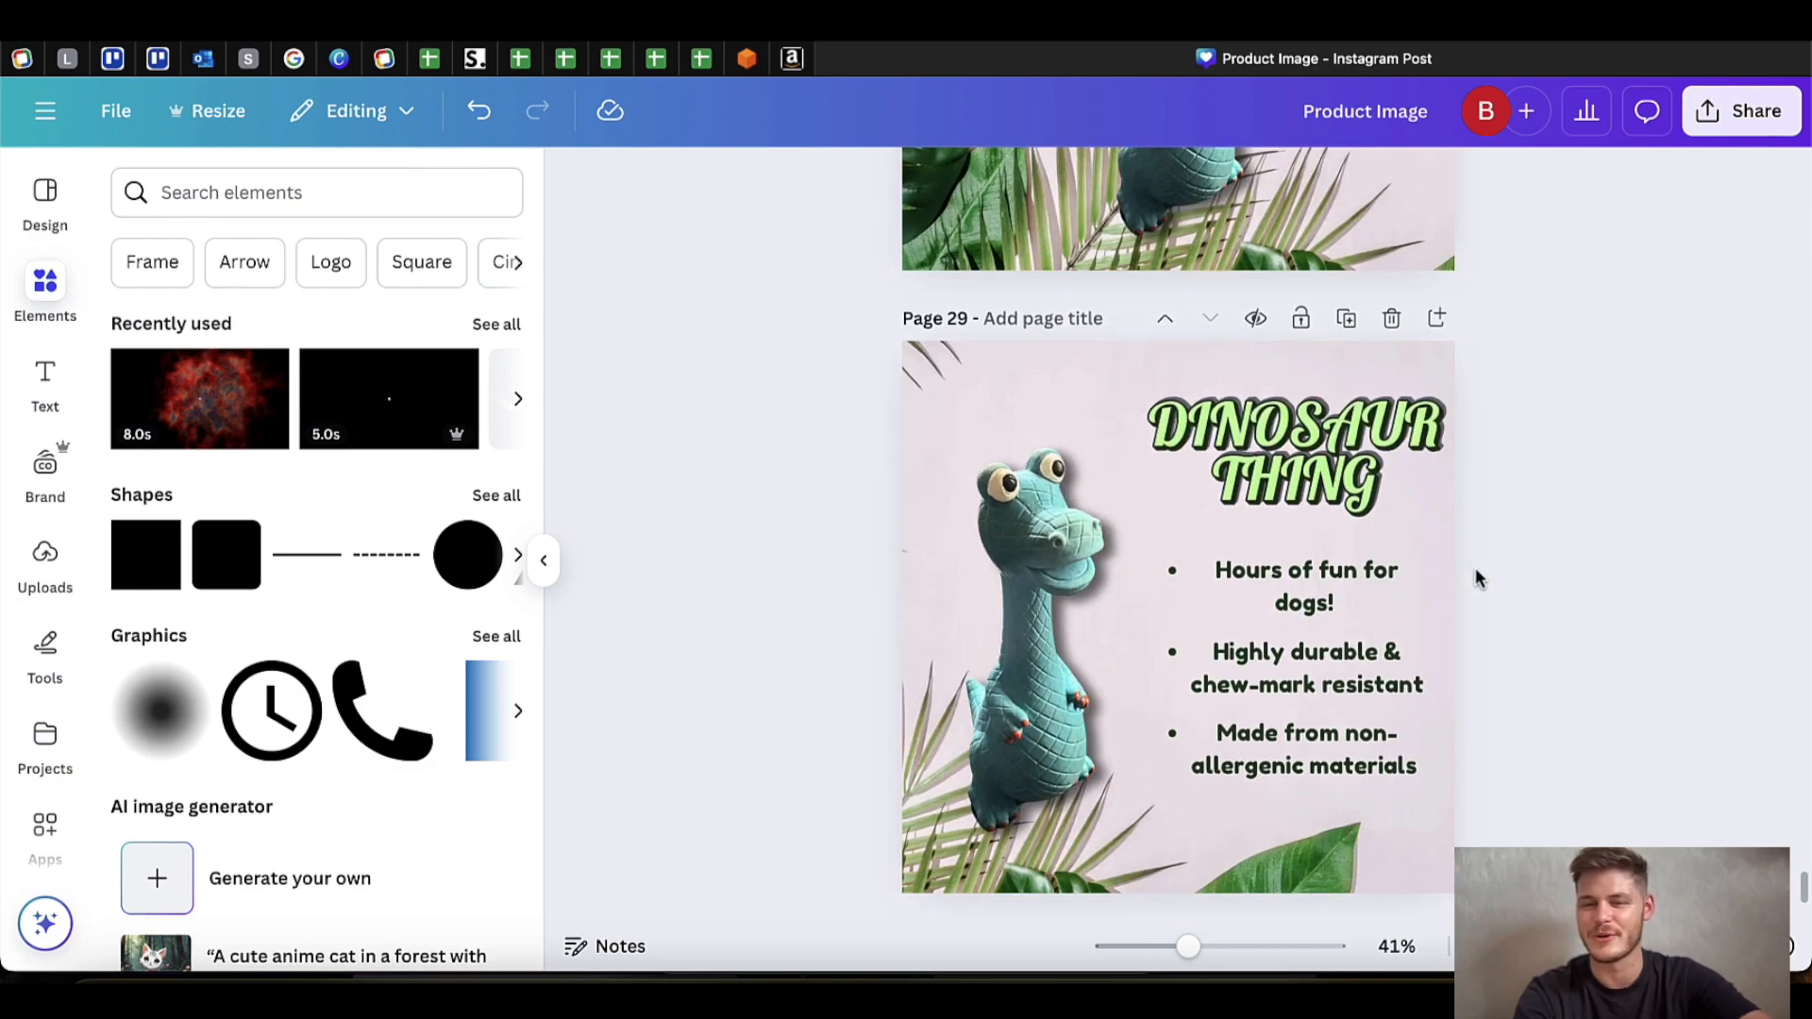
{"action": "scroll", "coordinate": [1476, 578], "scroll_direction": "down", "scroll_amount": 1}
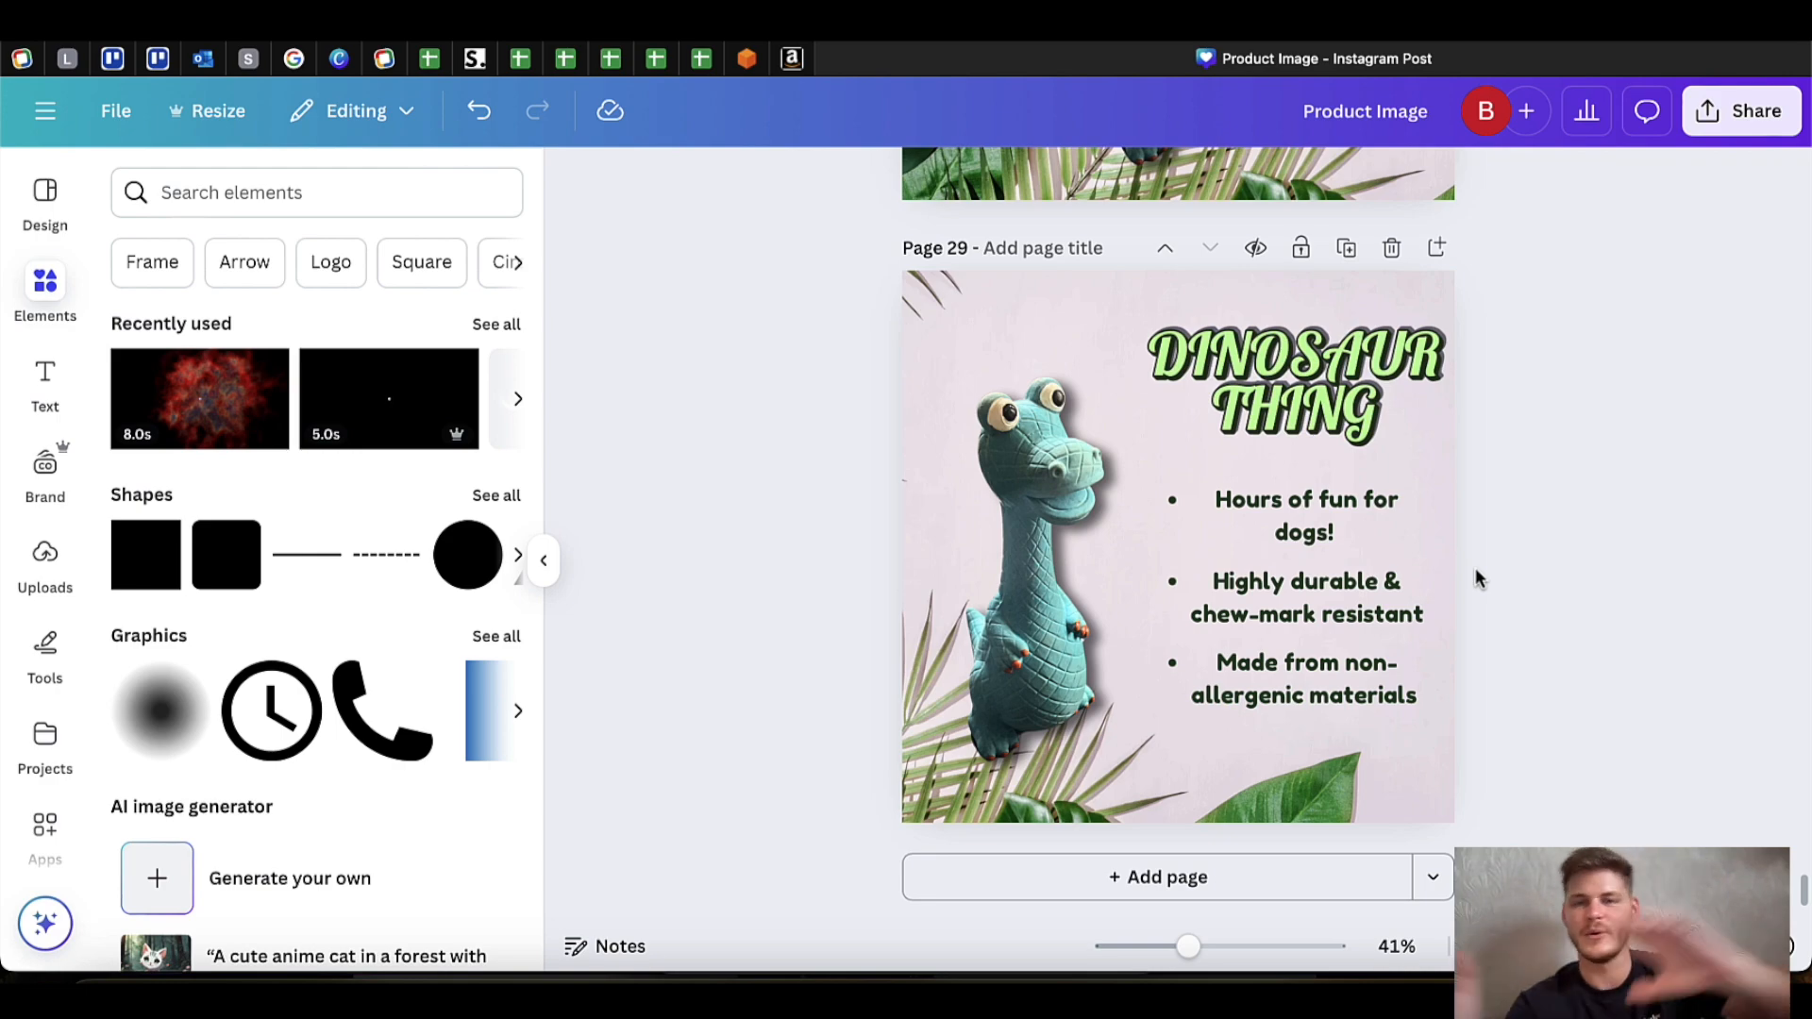
{"action": "scroll", "coordinate": [1474, 569], "scroll_direction": "up", "scroll_amount": 4}
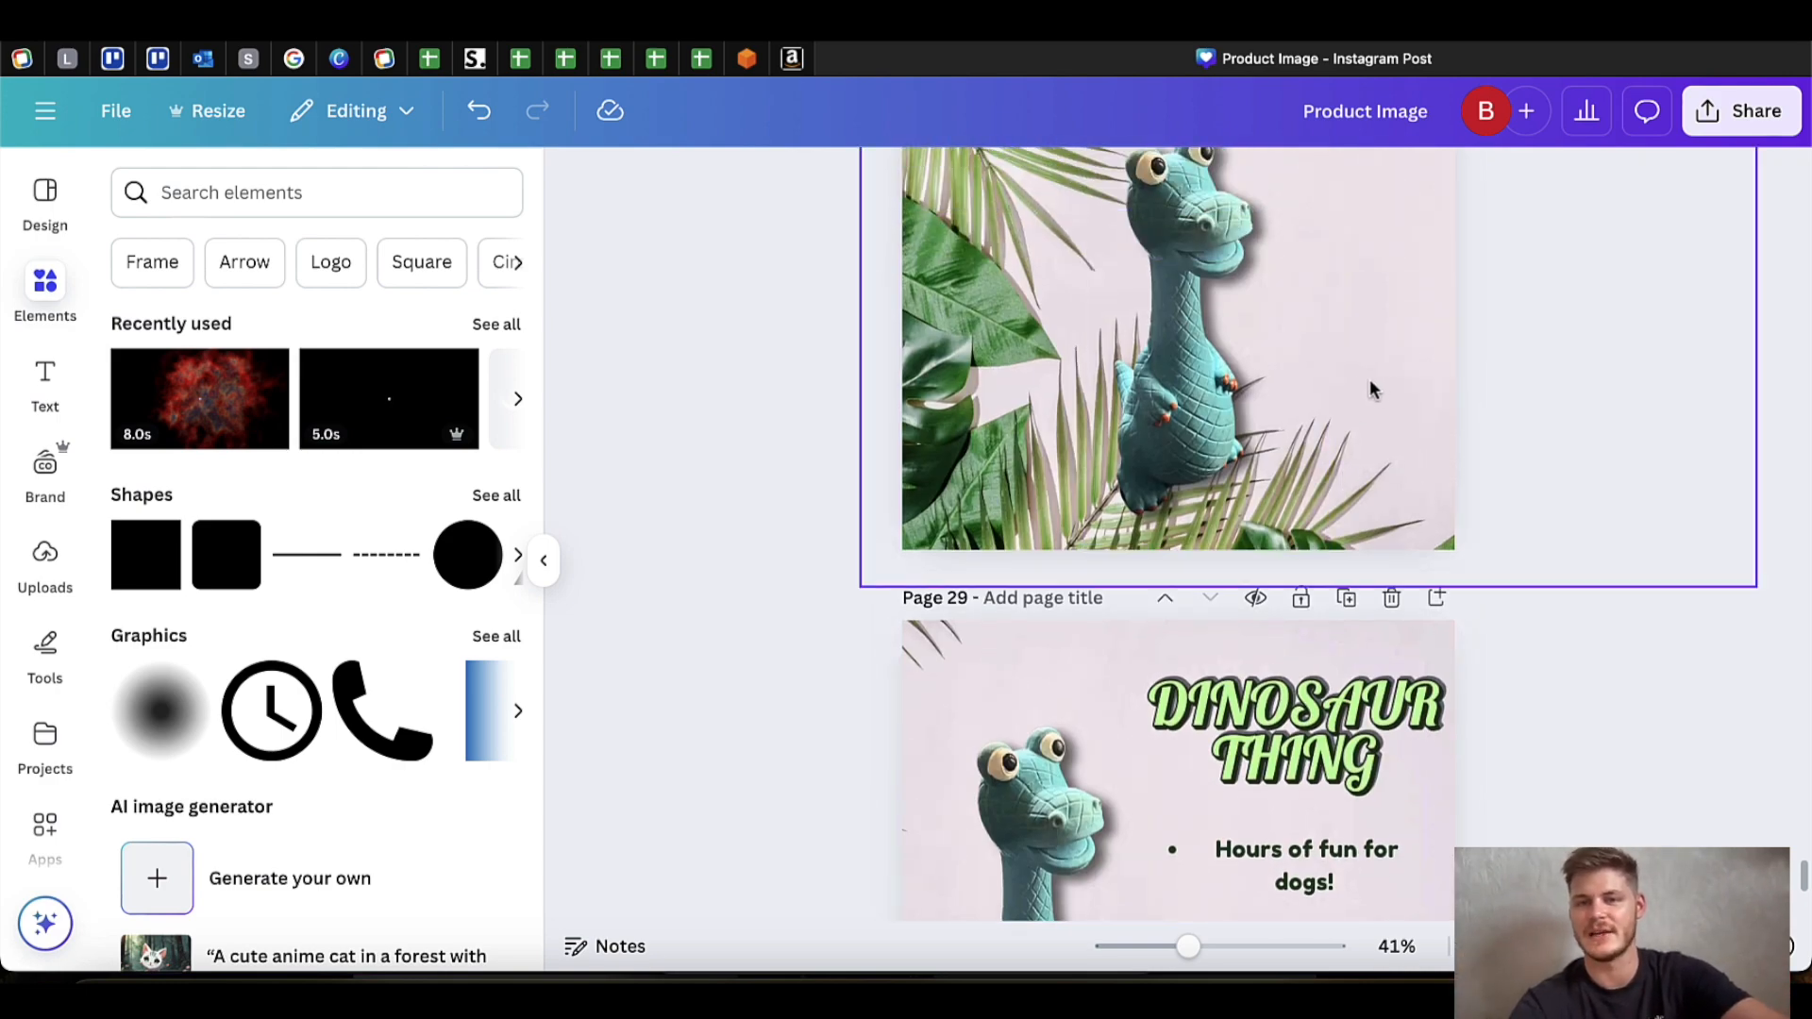
{"action": "scroll", "coordinate": [1371, 389], "scroll_direction": "up", "scroll_amount": 3}
{"action": "scroll", "coordinate": [1371, 389], "scroll_direction": "down", "scroll_amount": 5}
{"action": "scroll", "coordinate": [1368, 384], "scroll_direction": "down", "scroll_amount": 2}
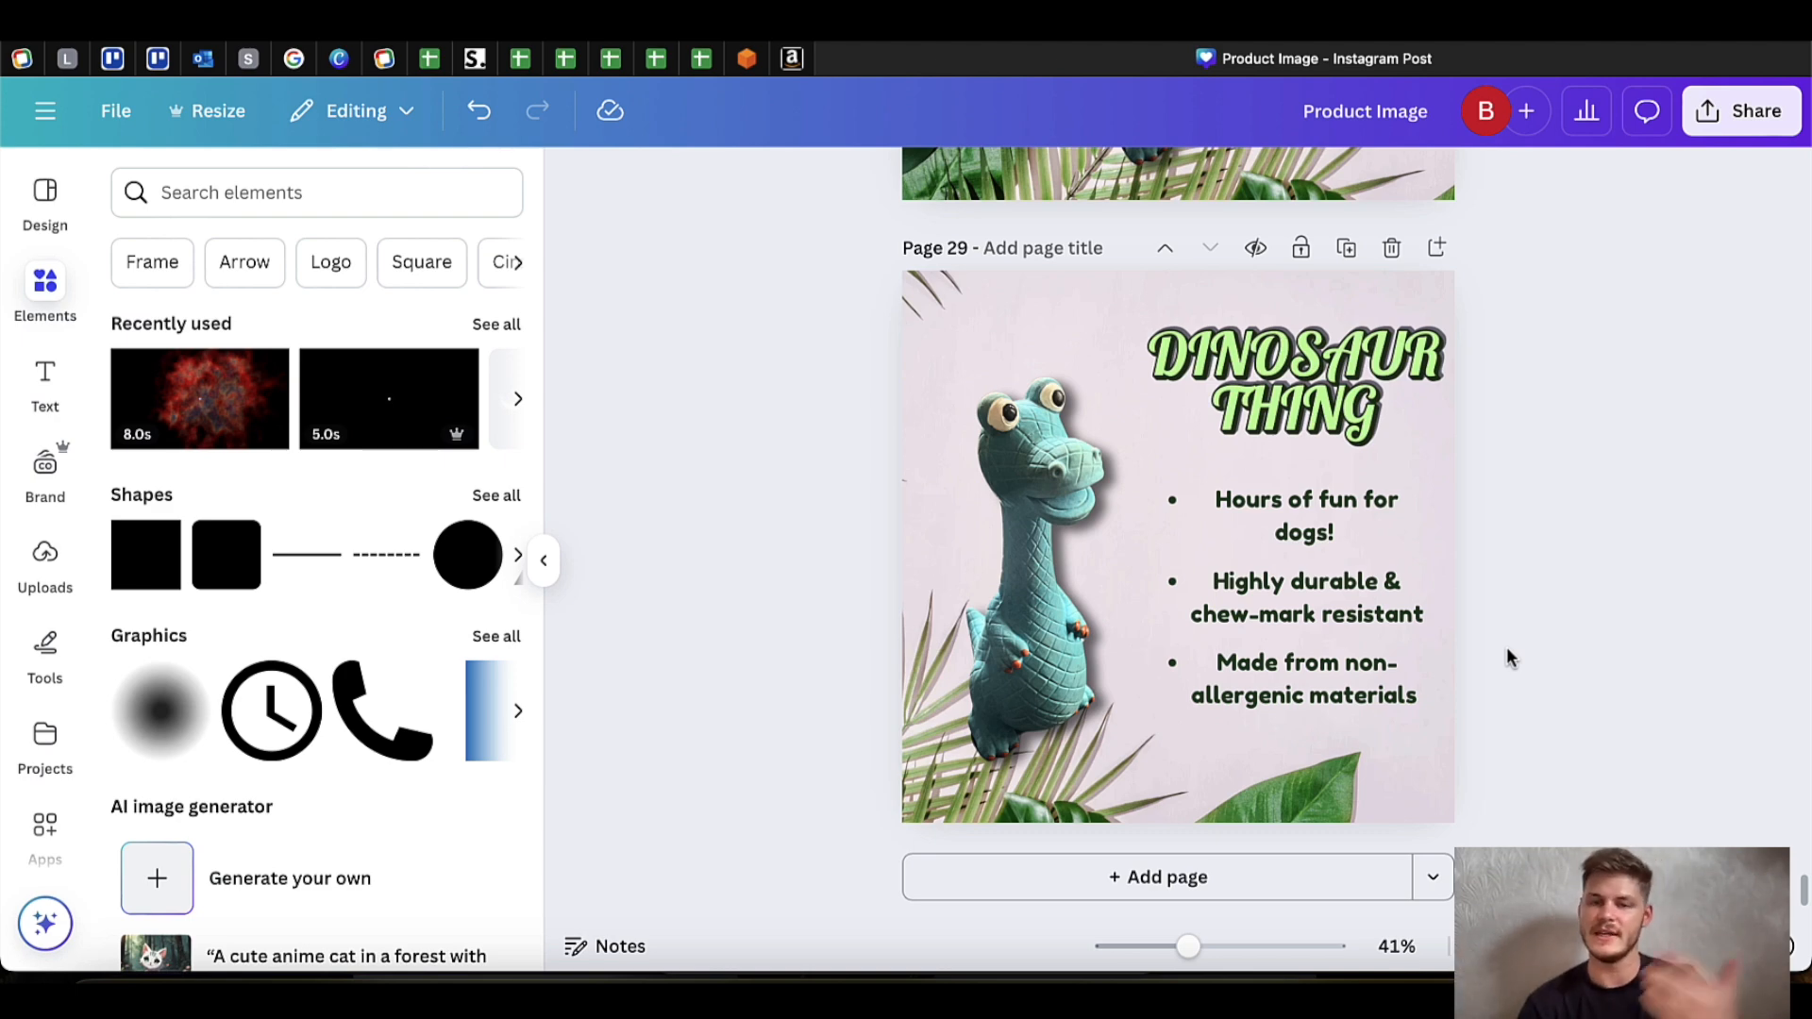
{"action": "scroll", "coordinate": [1506, 650], "scroll_direction": "up", "scroll_amount": 15}
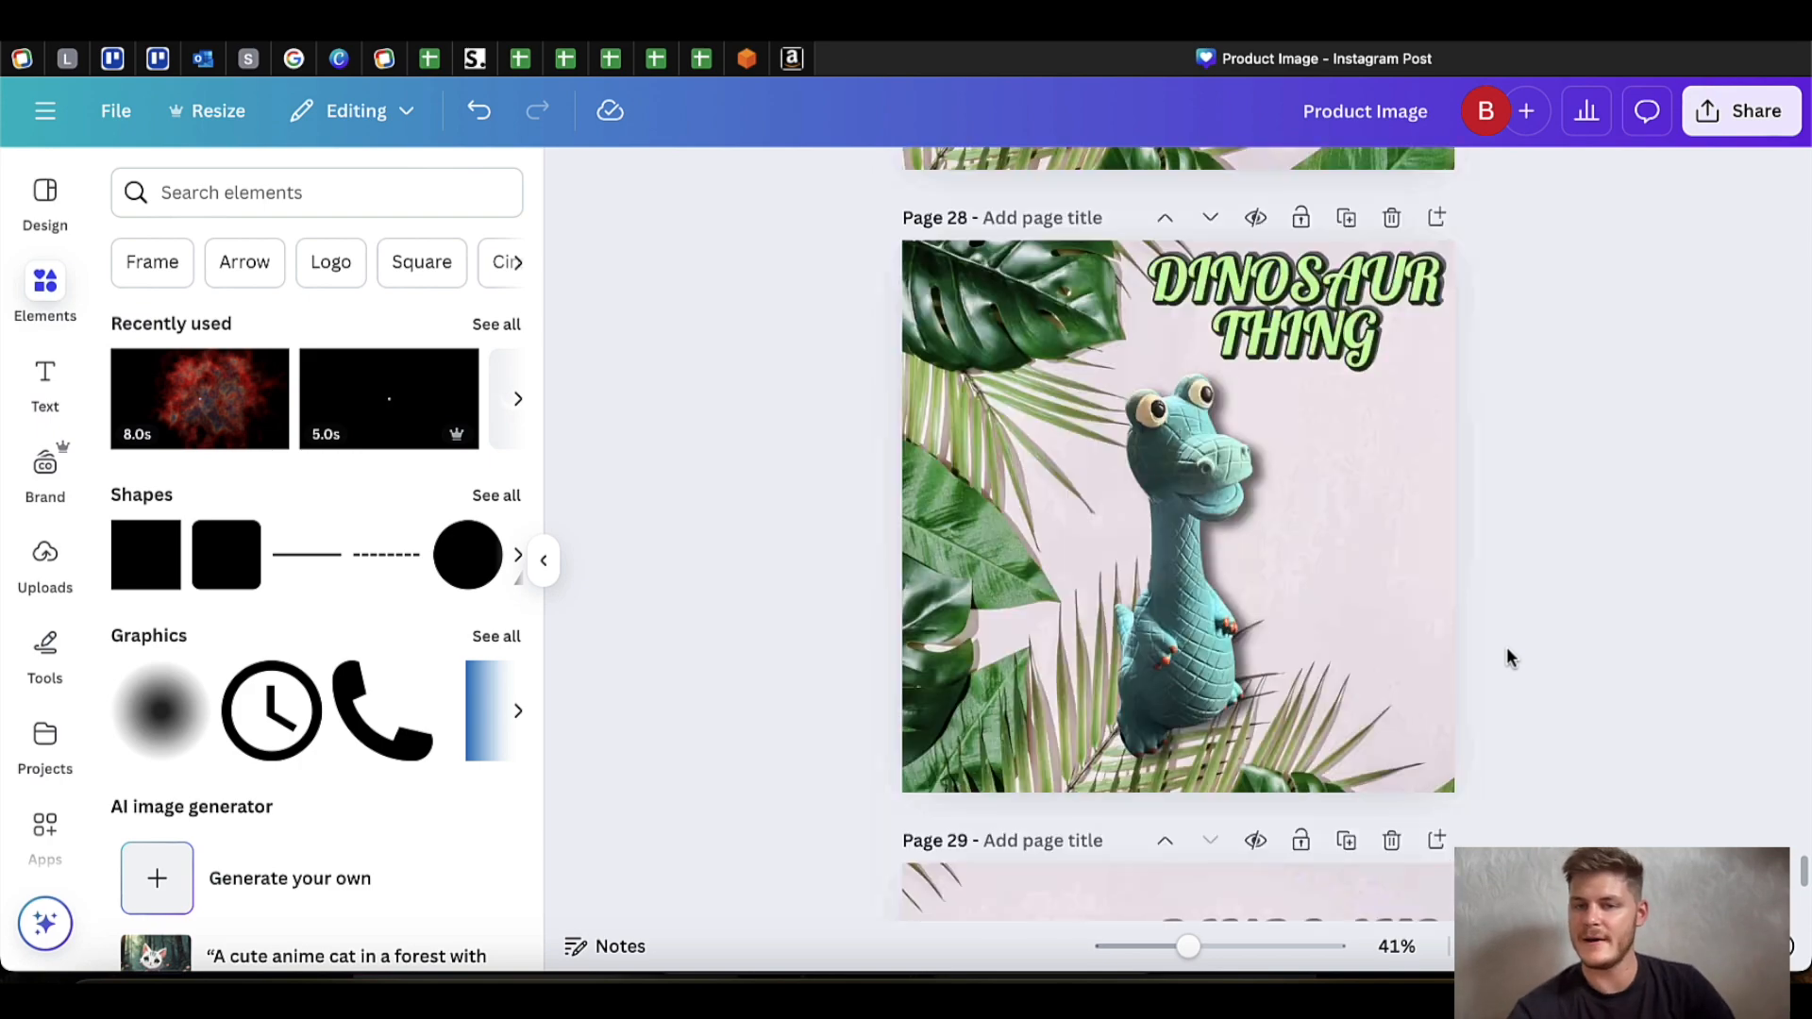
{"action": "scroll", "coordinate": [1507, 647], "scroll_direction": "up", "scroll_amount": 1}
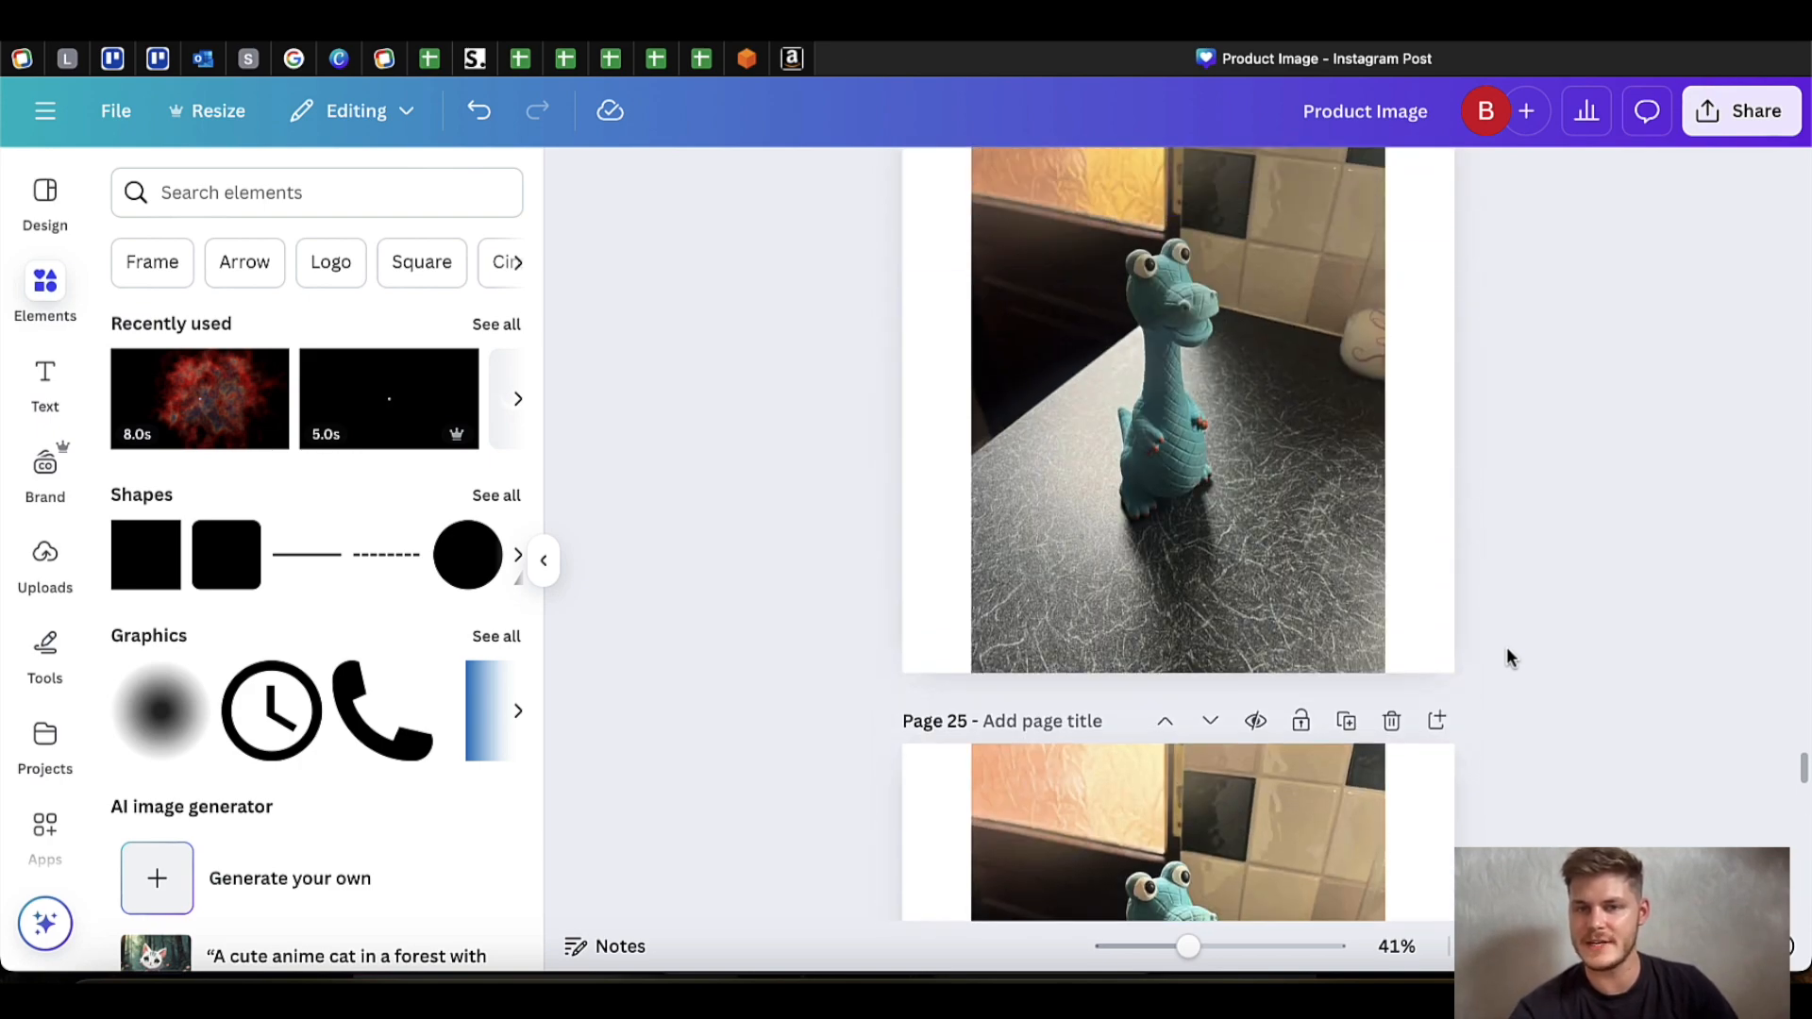
Compare the light-adjusted dinosaur photo on page 25, the cutout on page 26 and the themed designs on pages 27 to 29.
{"action": "scroll", "coordinate": [1251, 531], "scroll_direction": "down", "scroll_amount": 8}
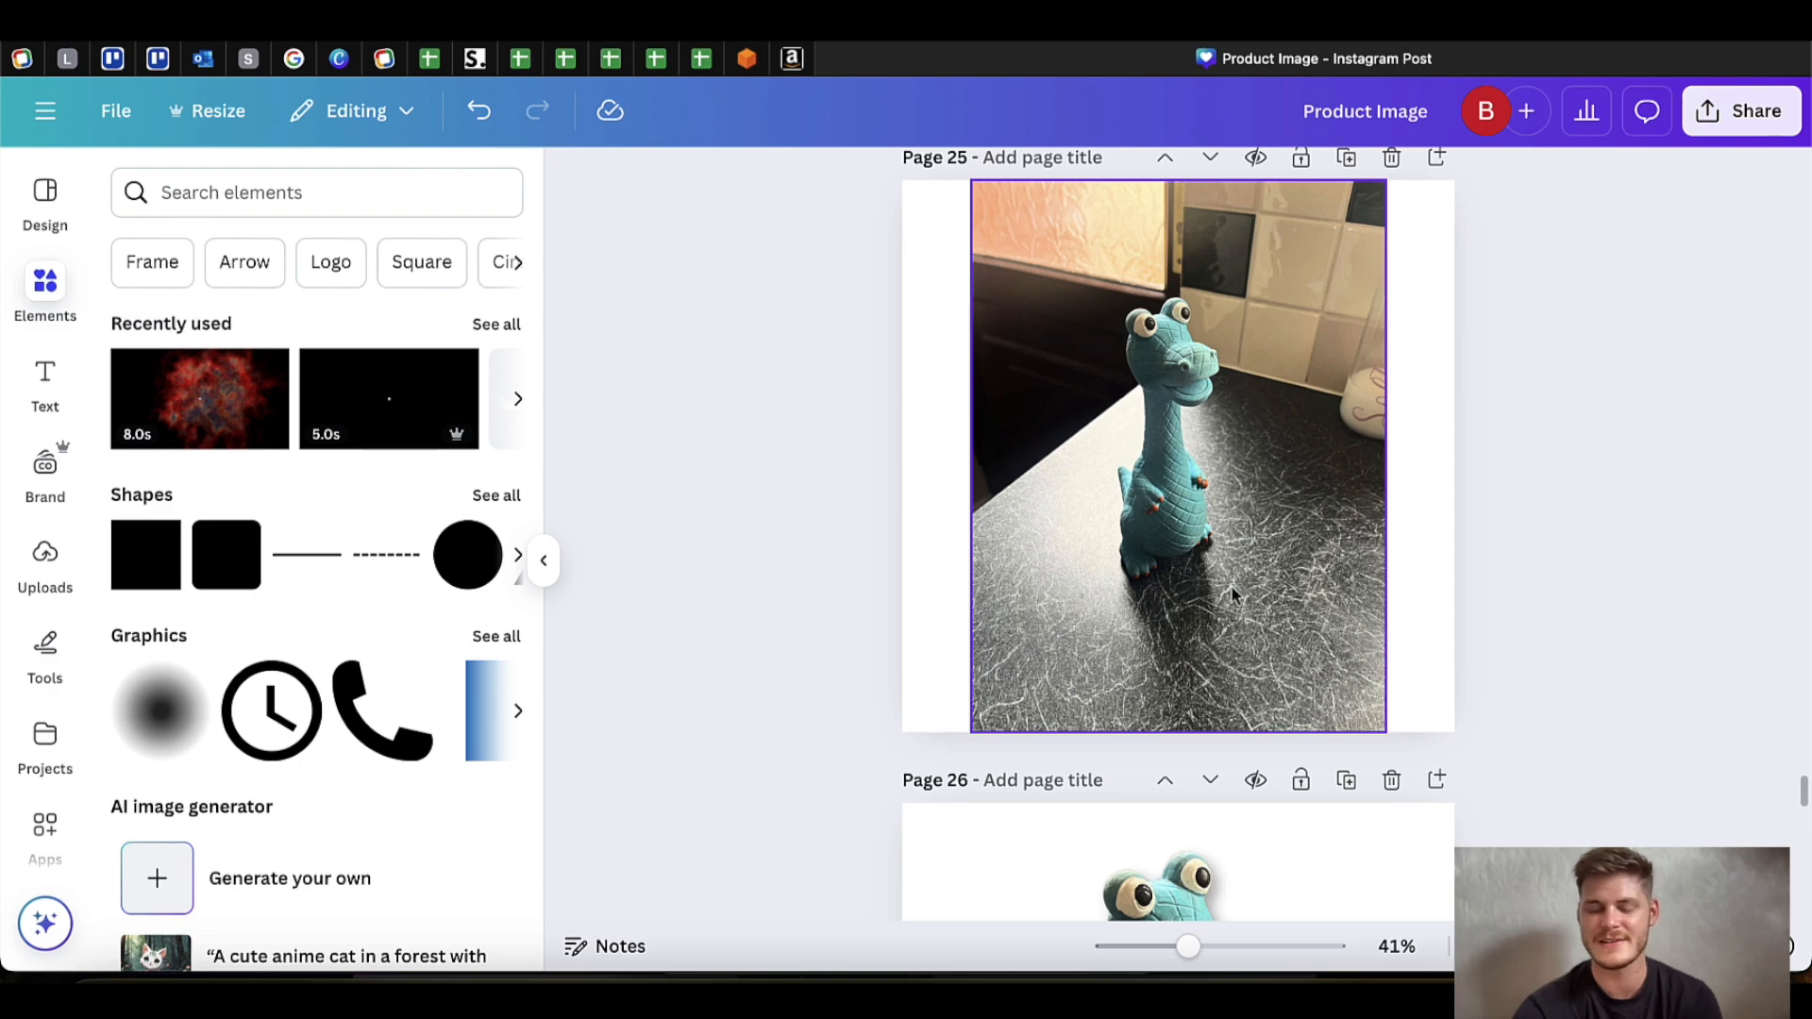
{"action": "scroll", "coordinate": [1260, 692], "scroll_direction": "down", "scroll_amount": 8}
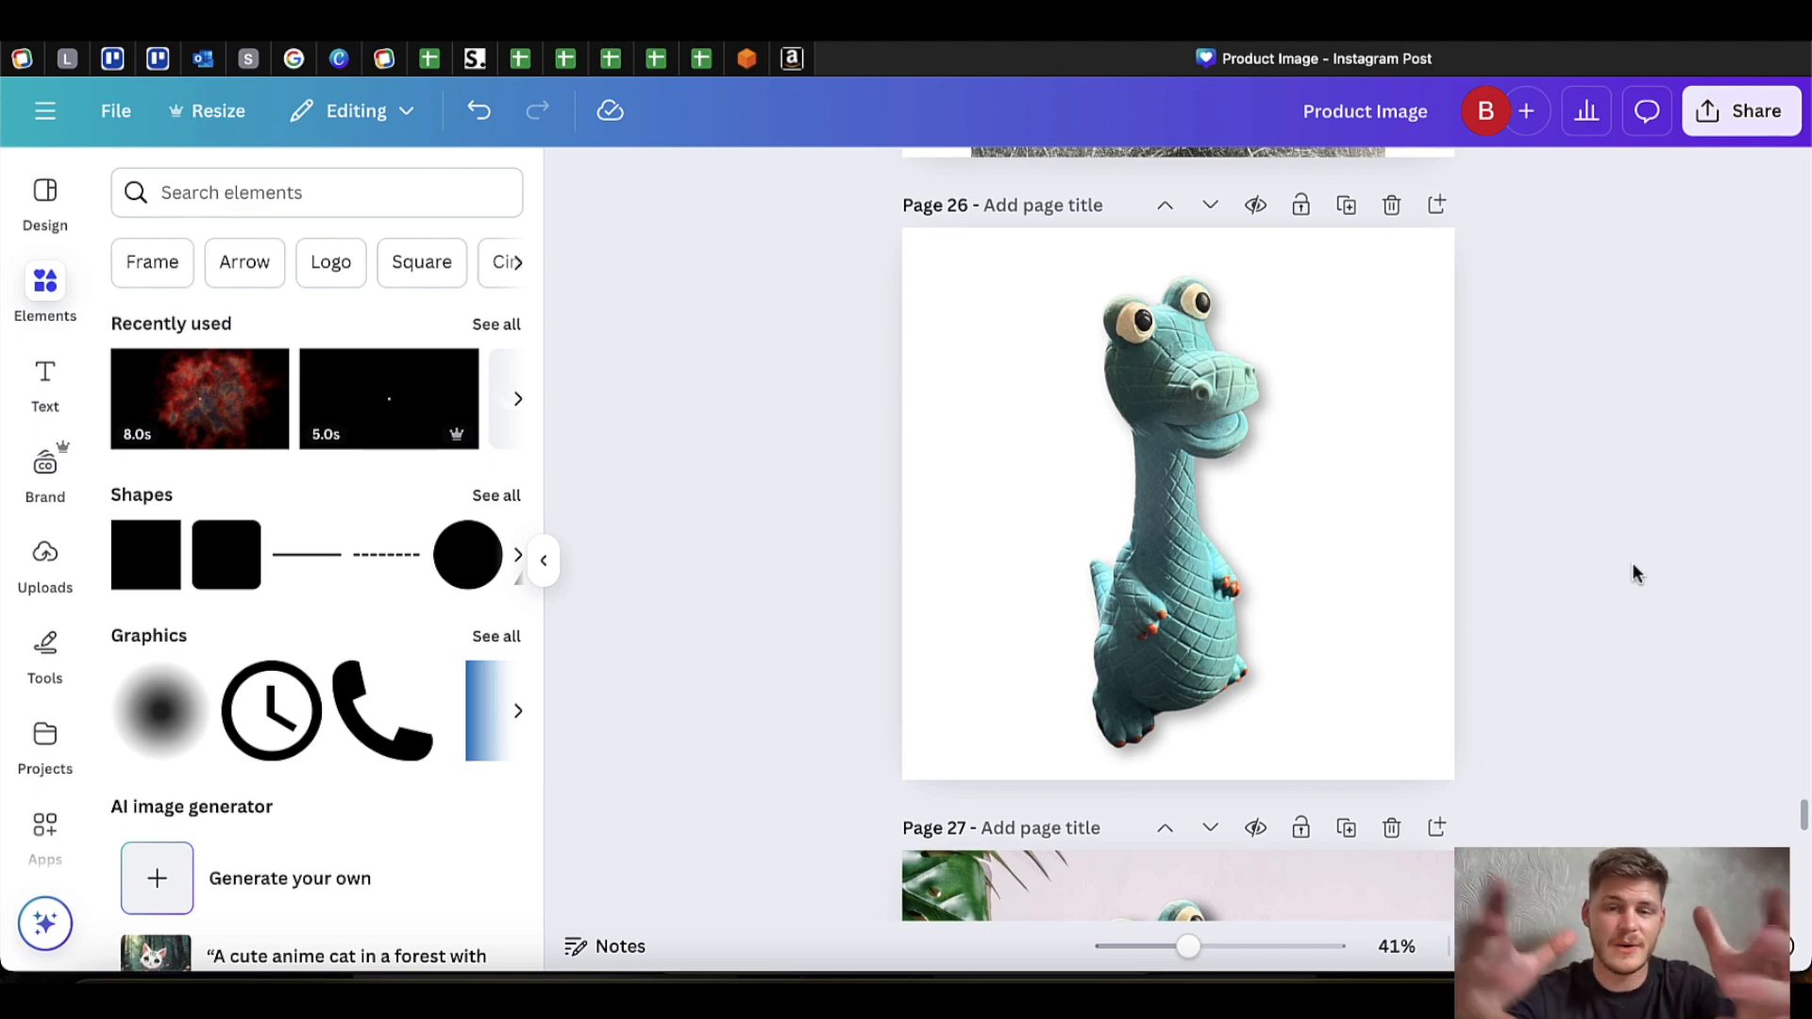
{"action": "scroll", "coordinate": [1632, 566], "scroll_direction": "up", "scroll_amount": 8}
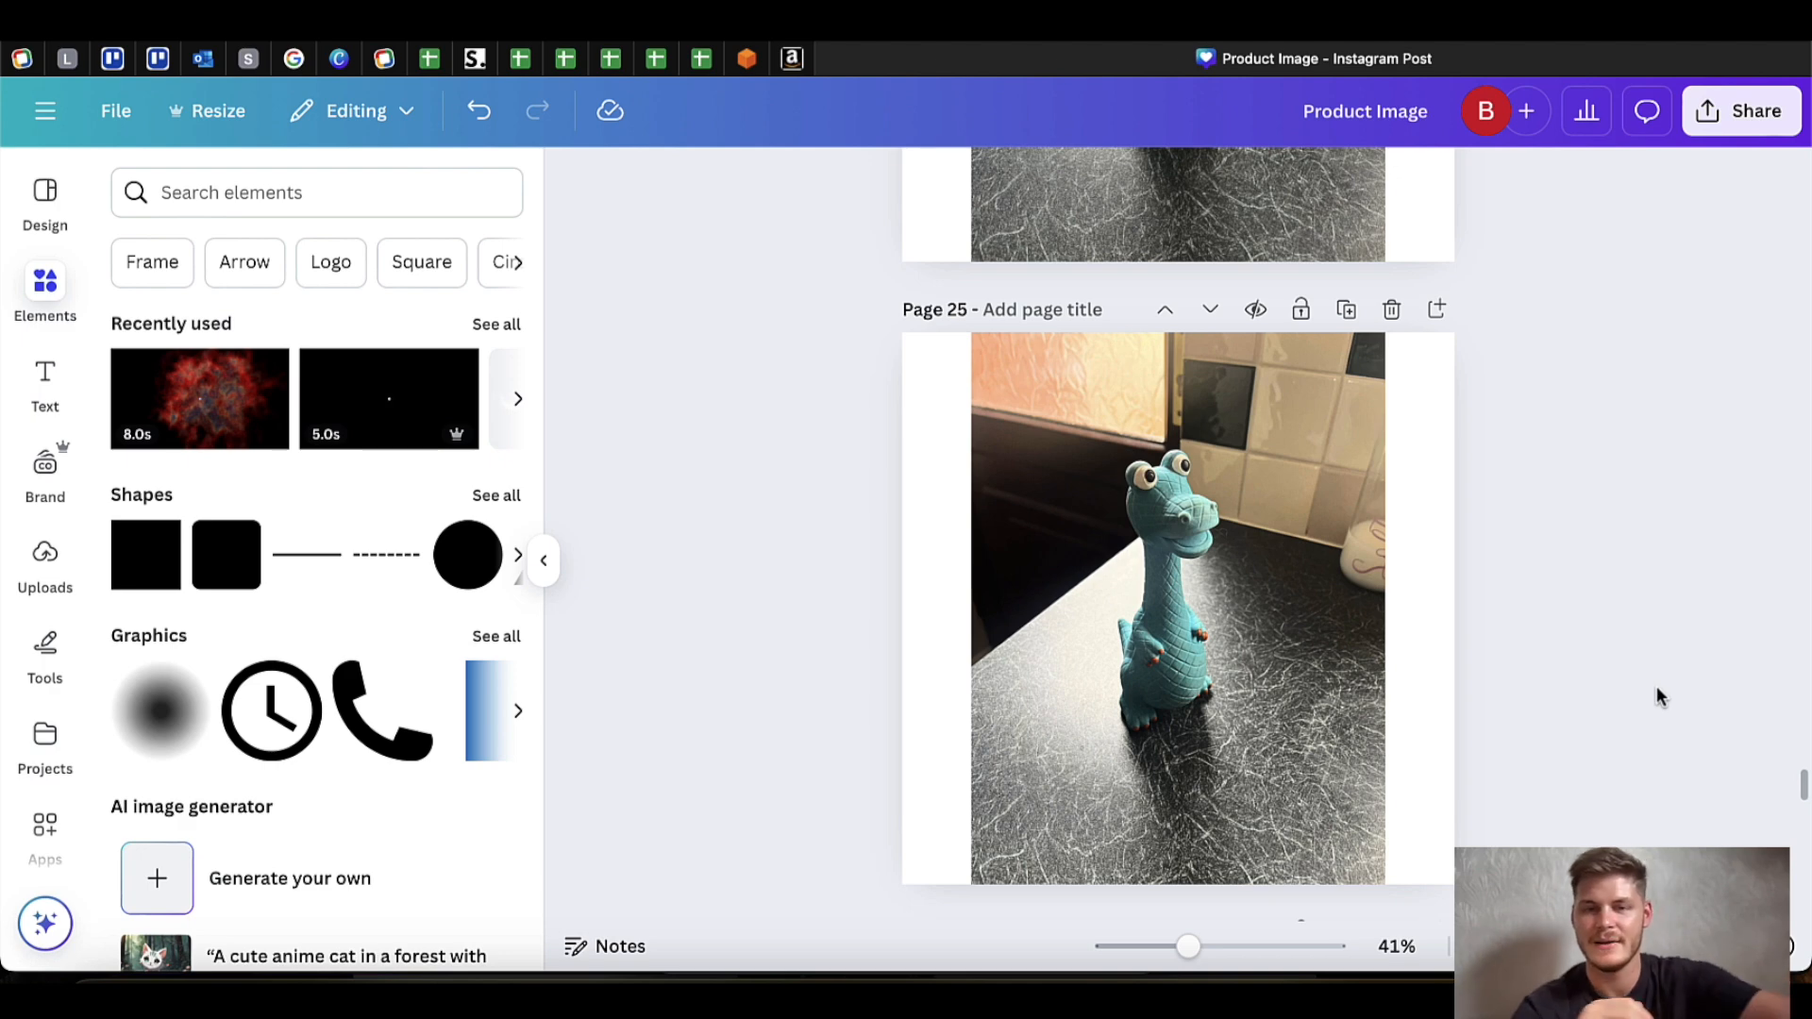
{"action": "scroll", "coordinate": [1465, 608], "scroll_direction": "down", "scroll_amount": 6}
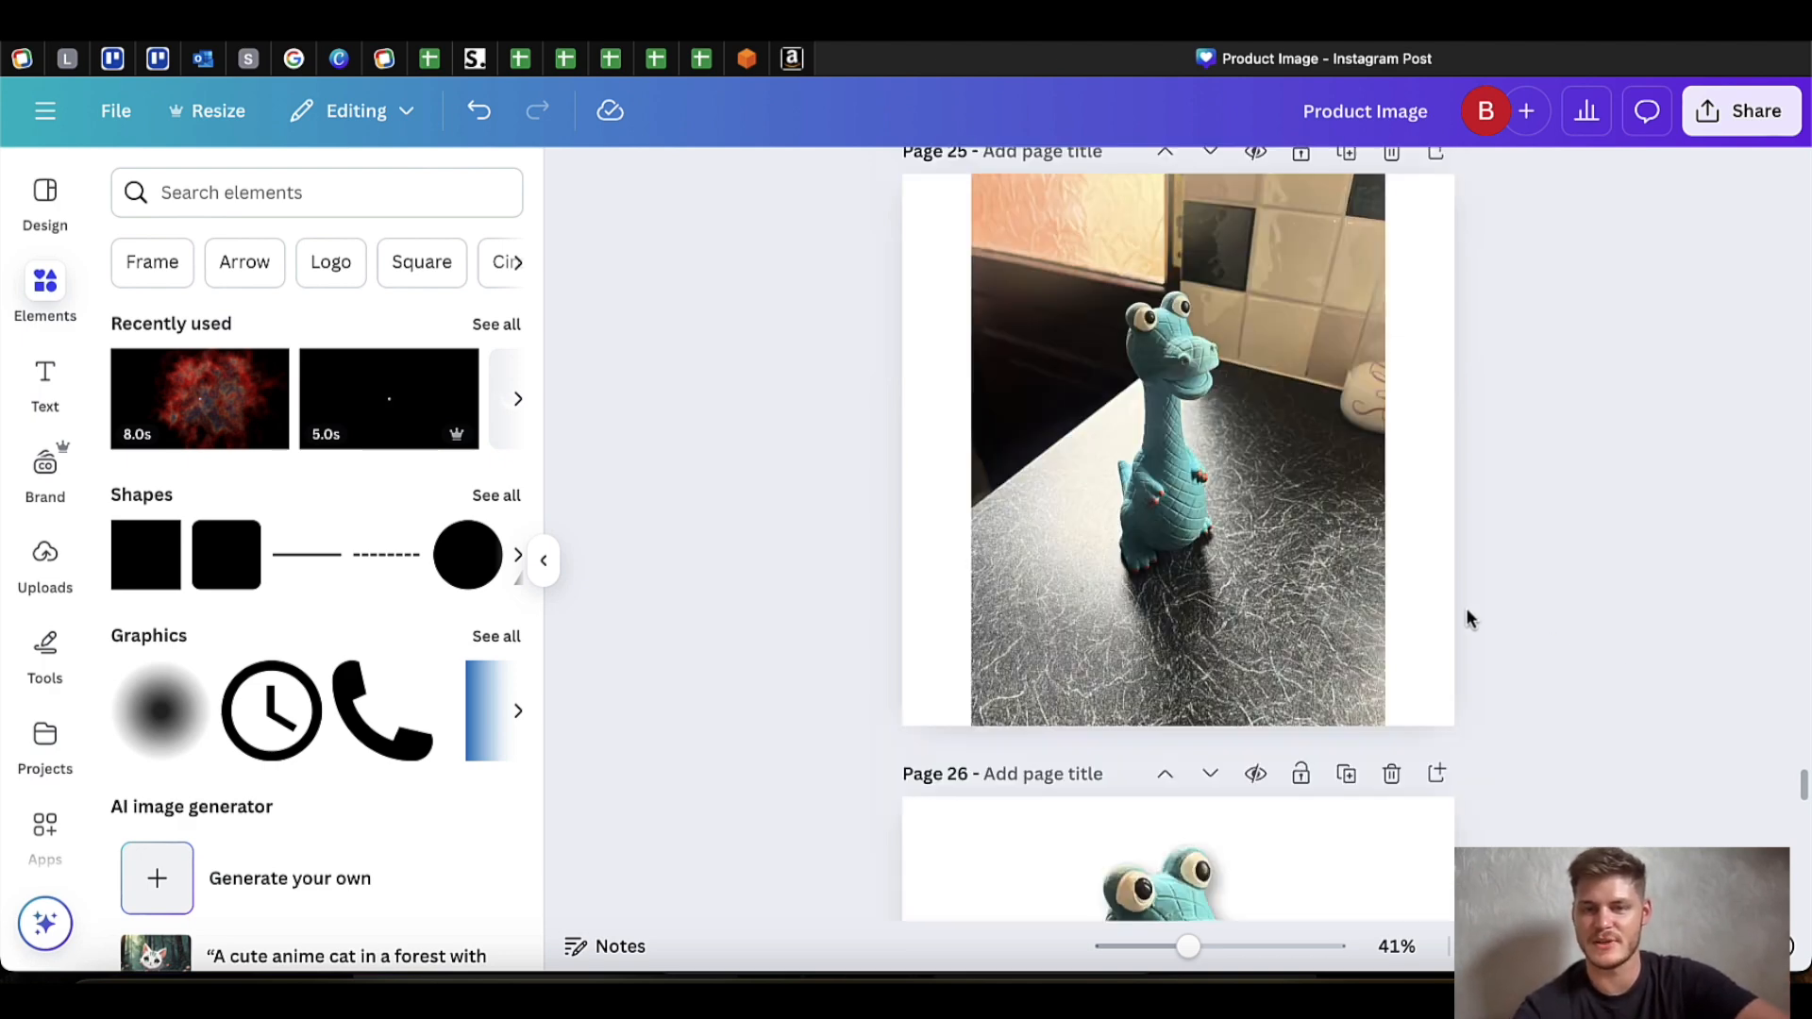
{"action": "scroll", "coordinate": [1466, 617], "scroll_direction": "down", "scroll_amount": 2}
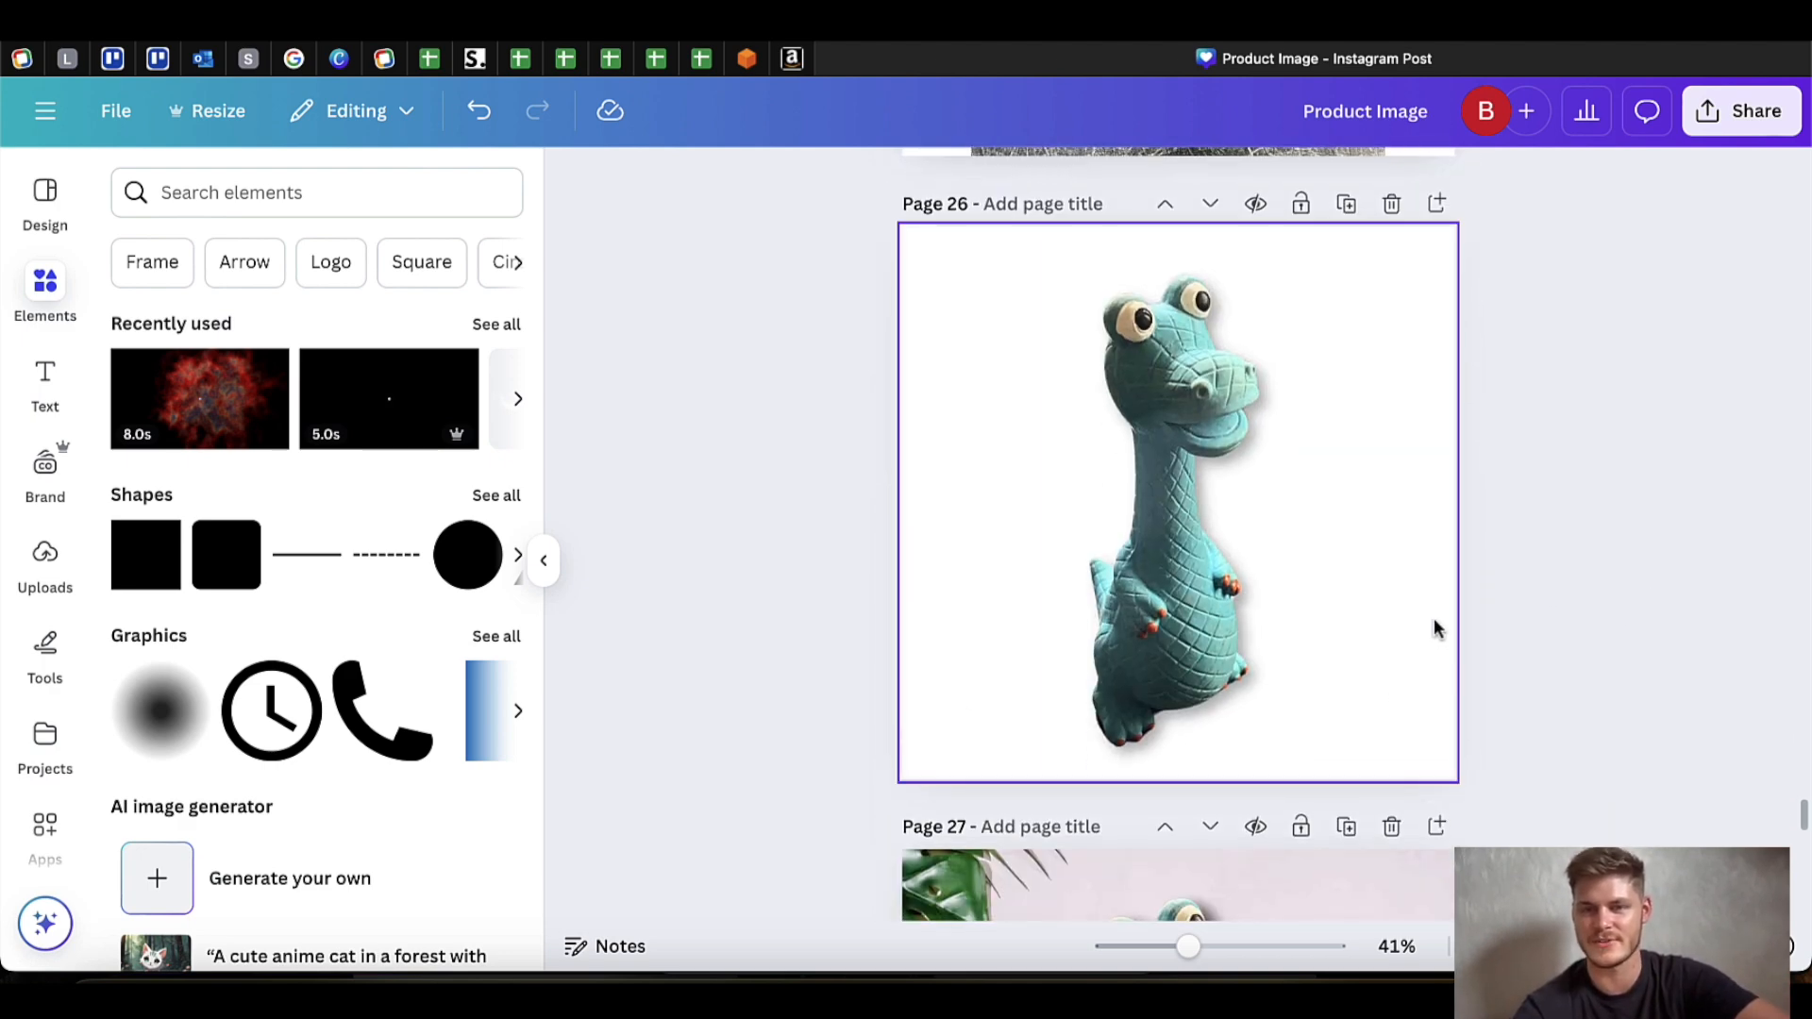
{"action": "scroll", "coordinate": [1668, 698], "scroll_direction": "down", "scroll_amount": 6}
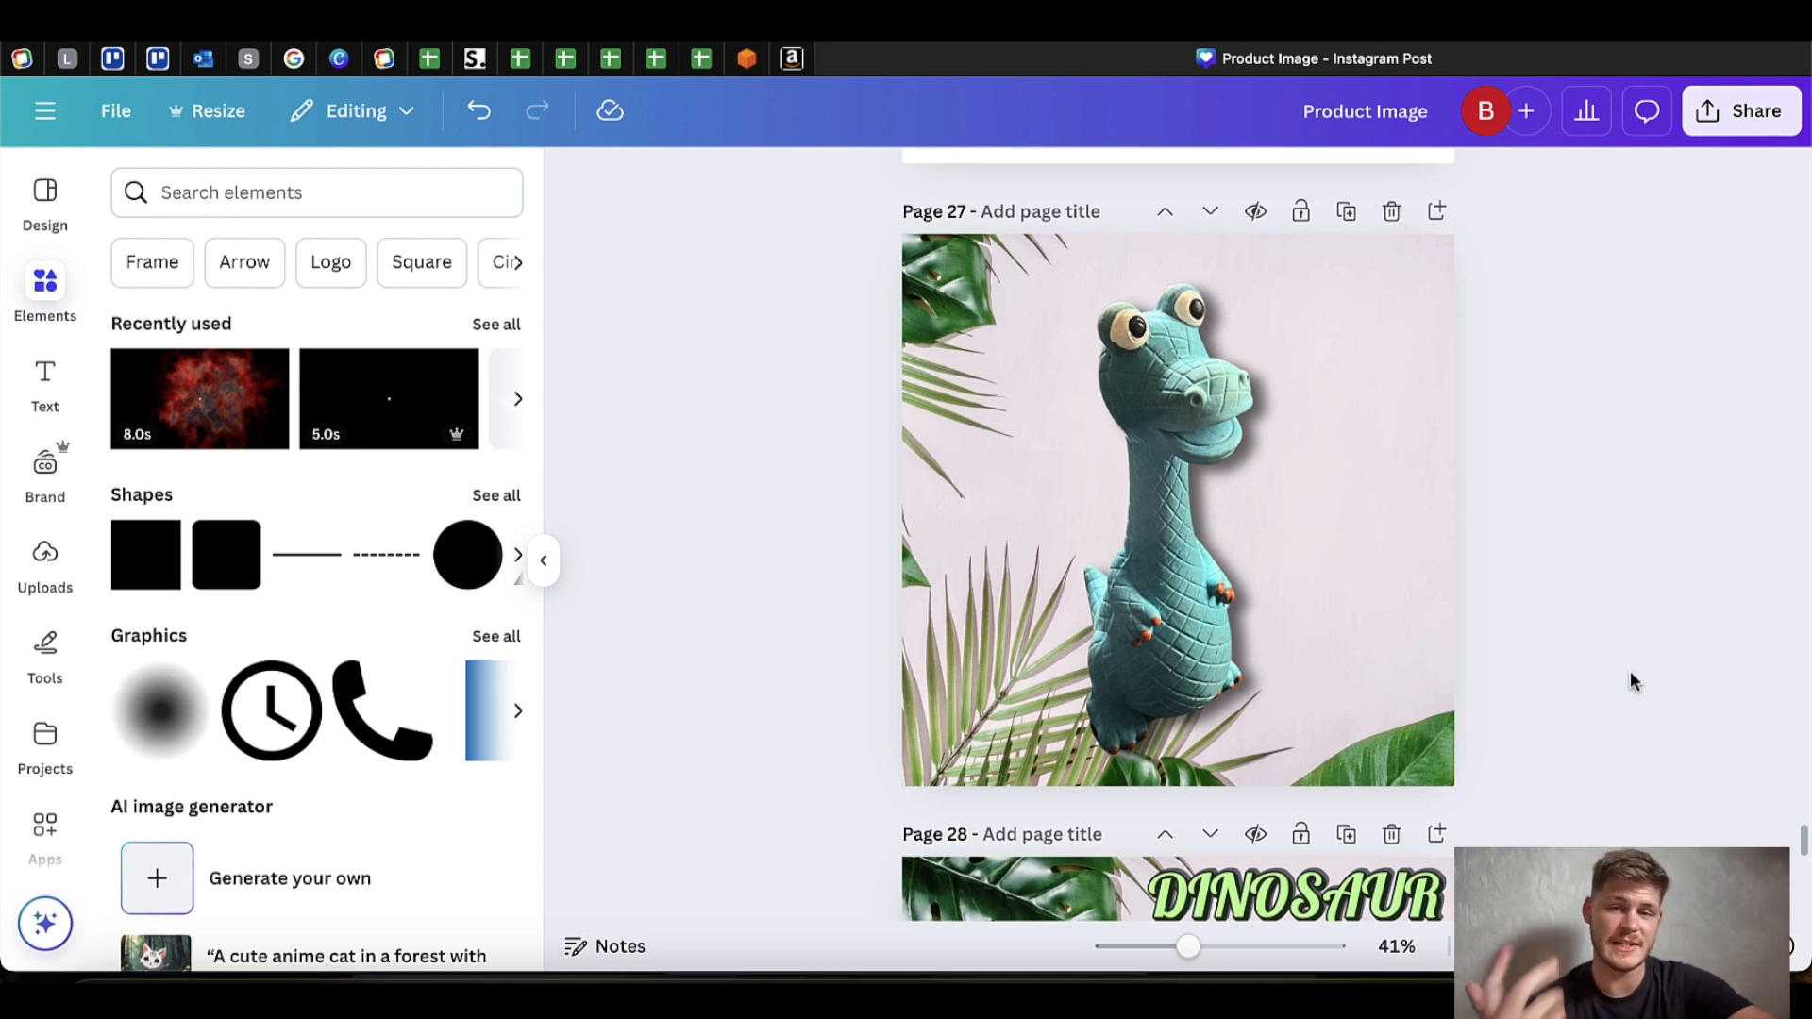
{"action": "scroll", "coordinate": [1632, 679], "scroll_direction": "up", "scroll_amount": 7}
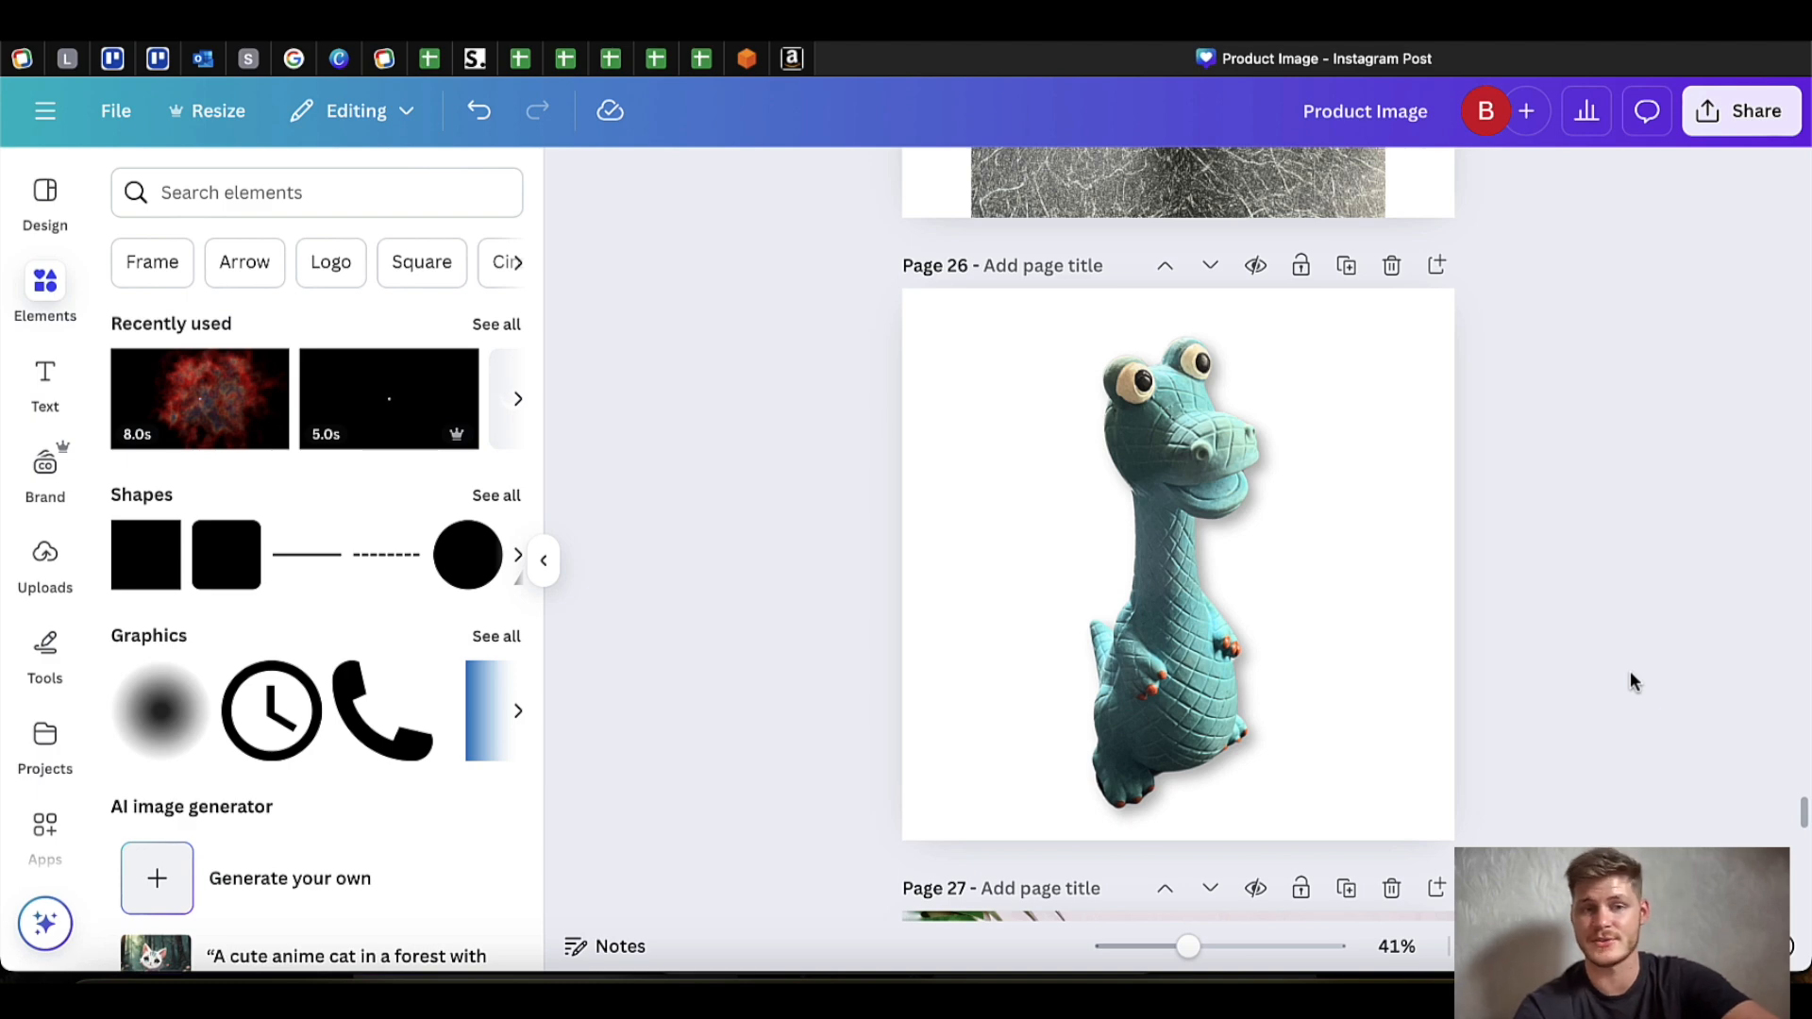
{"action": "scroll", "coordinate": [1630, 678], "scroll_direction": "down", "scroll_amount": 3}
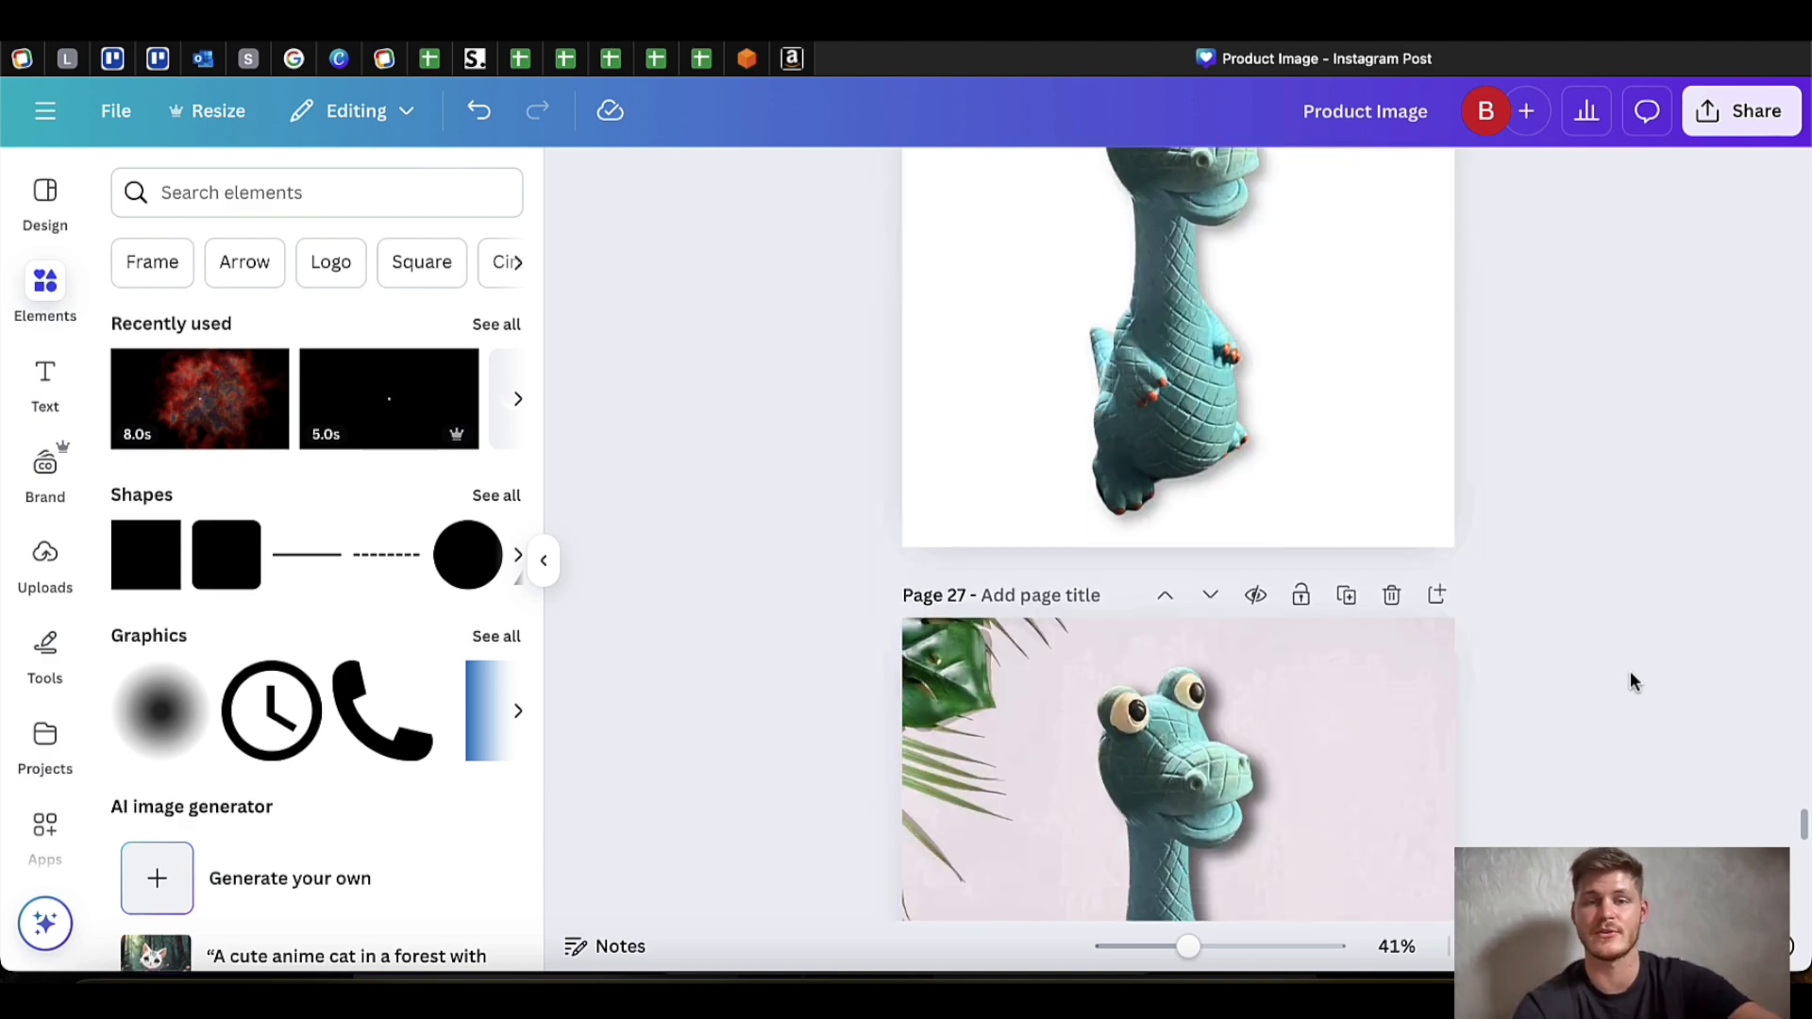
{"action": "scroll", "coordinate": [1631, 678], "scroll_direction": "down", "scroll_amount": 4}
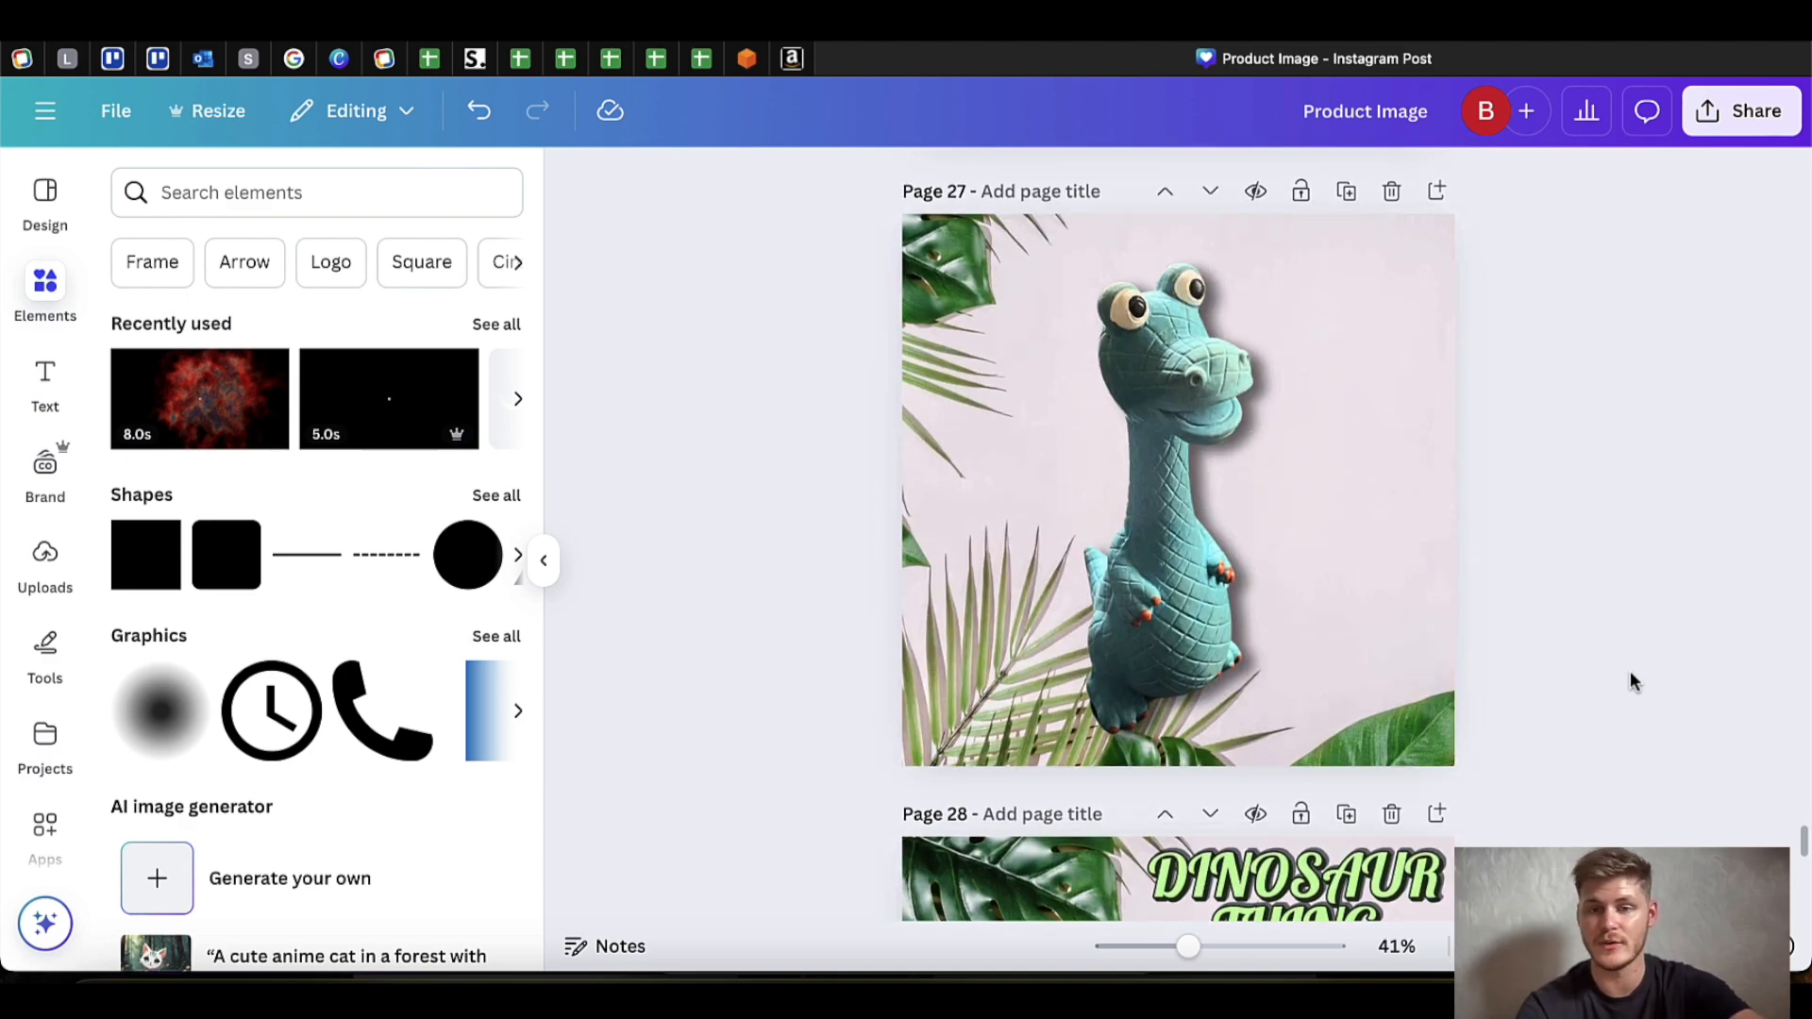
{"action": "scroll", "coordinate": [1630, 676], "scroll_direction": "down", "scroll_amount": 4}
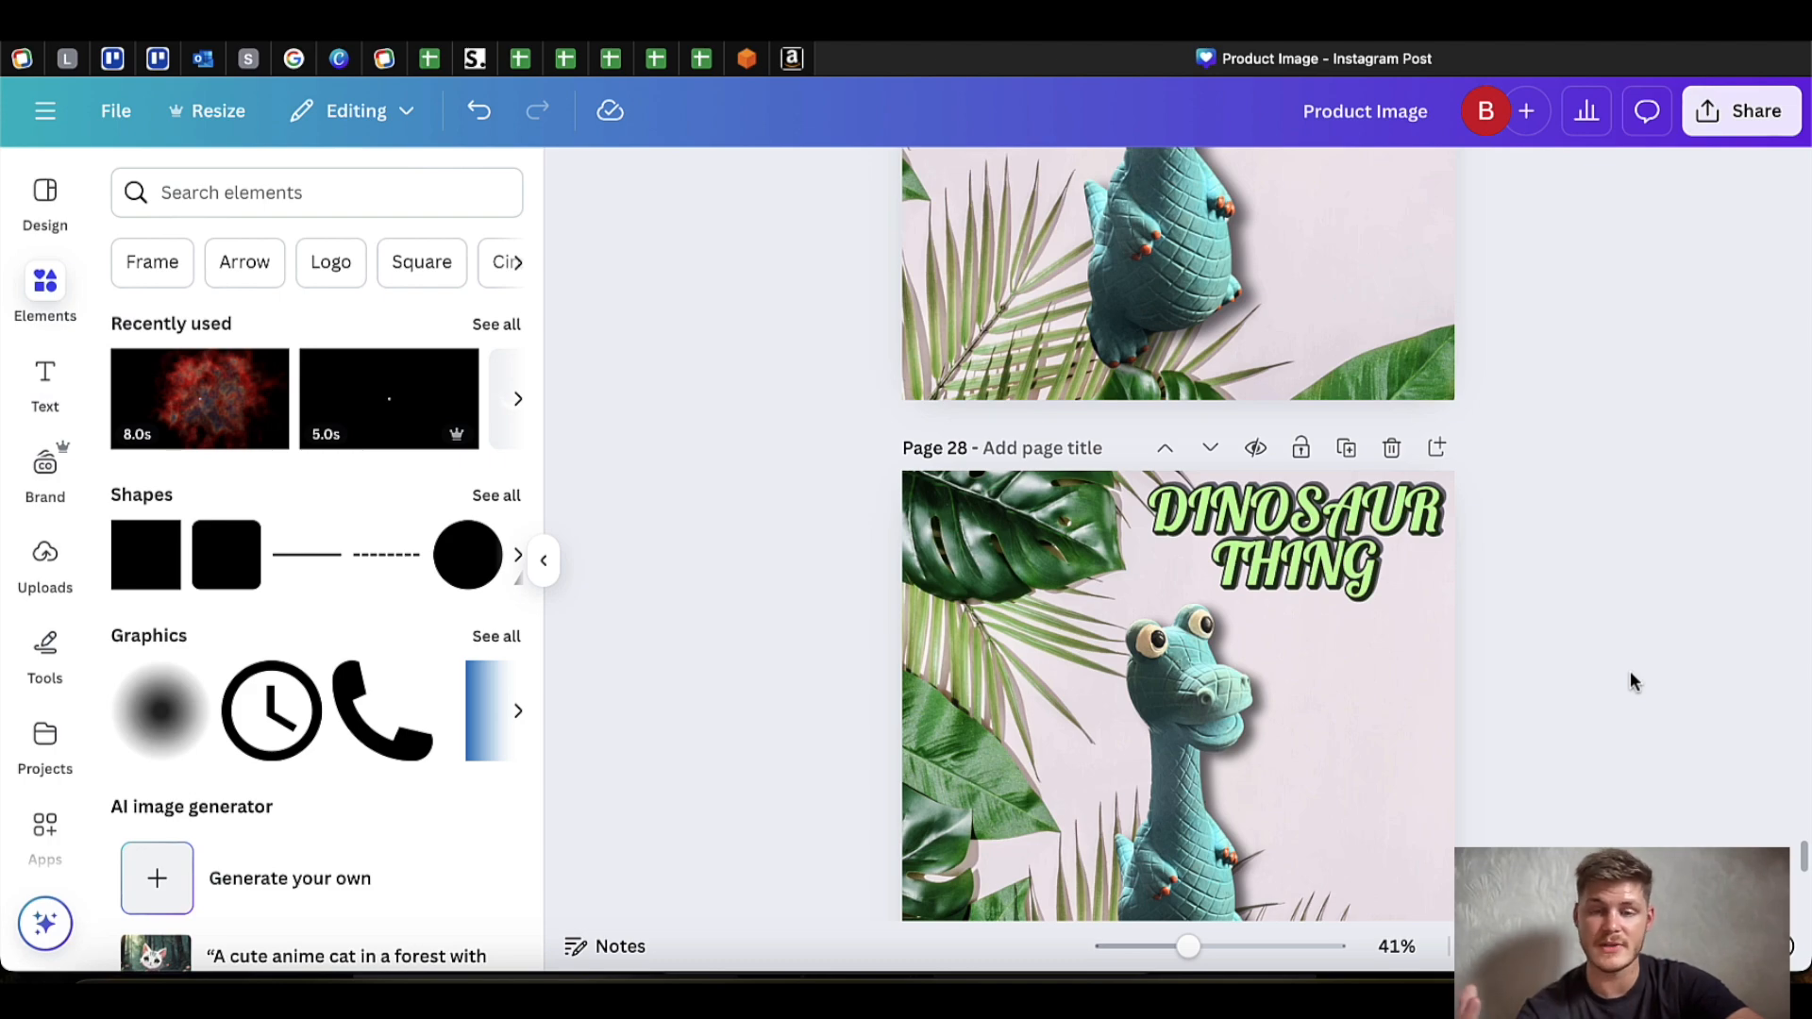
{"action": "scroll", "coordinate": [1632, 680], "scroll_direction": "down", "scroll_amount": 9}
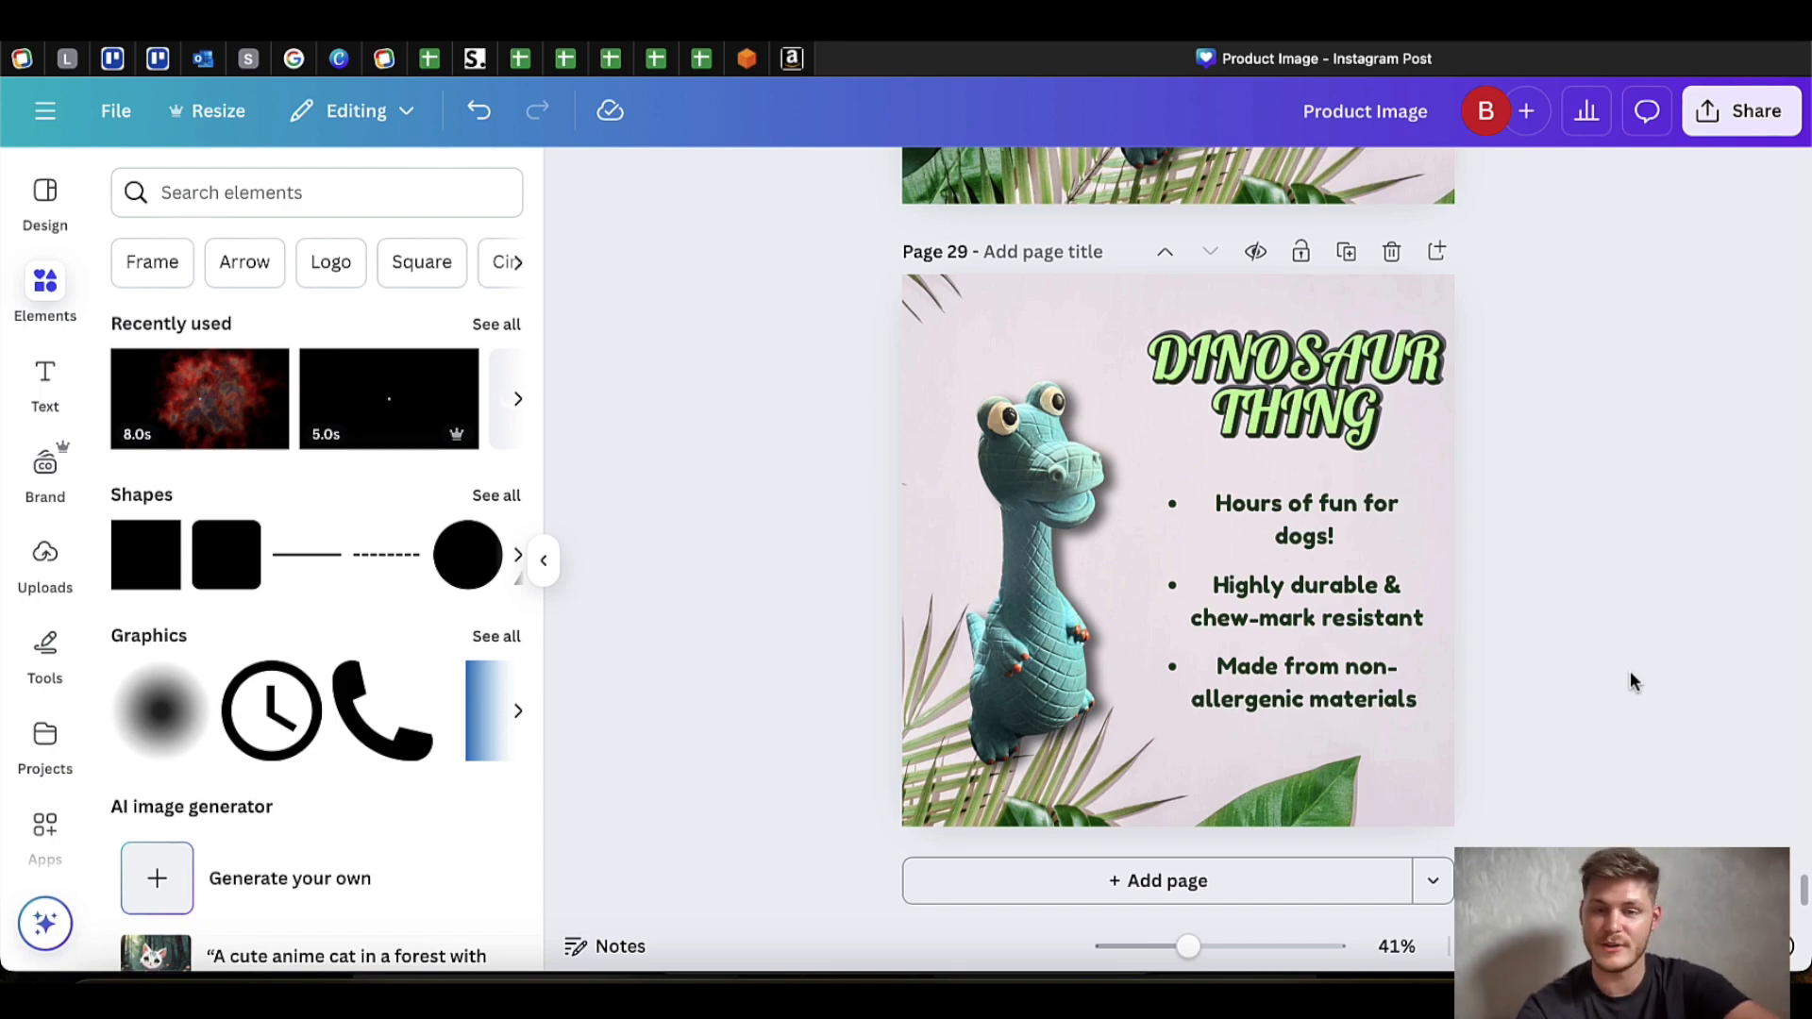
{"action": "scroll", "coordinate": [1631, 681], "scroll_direction": "up", "scroll_amount": 15}
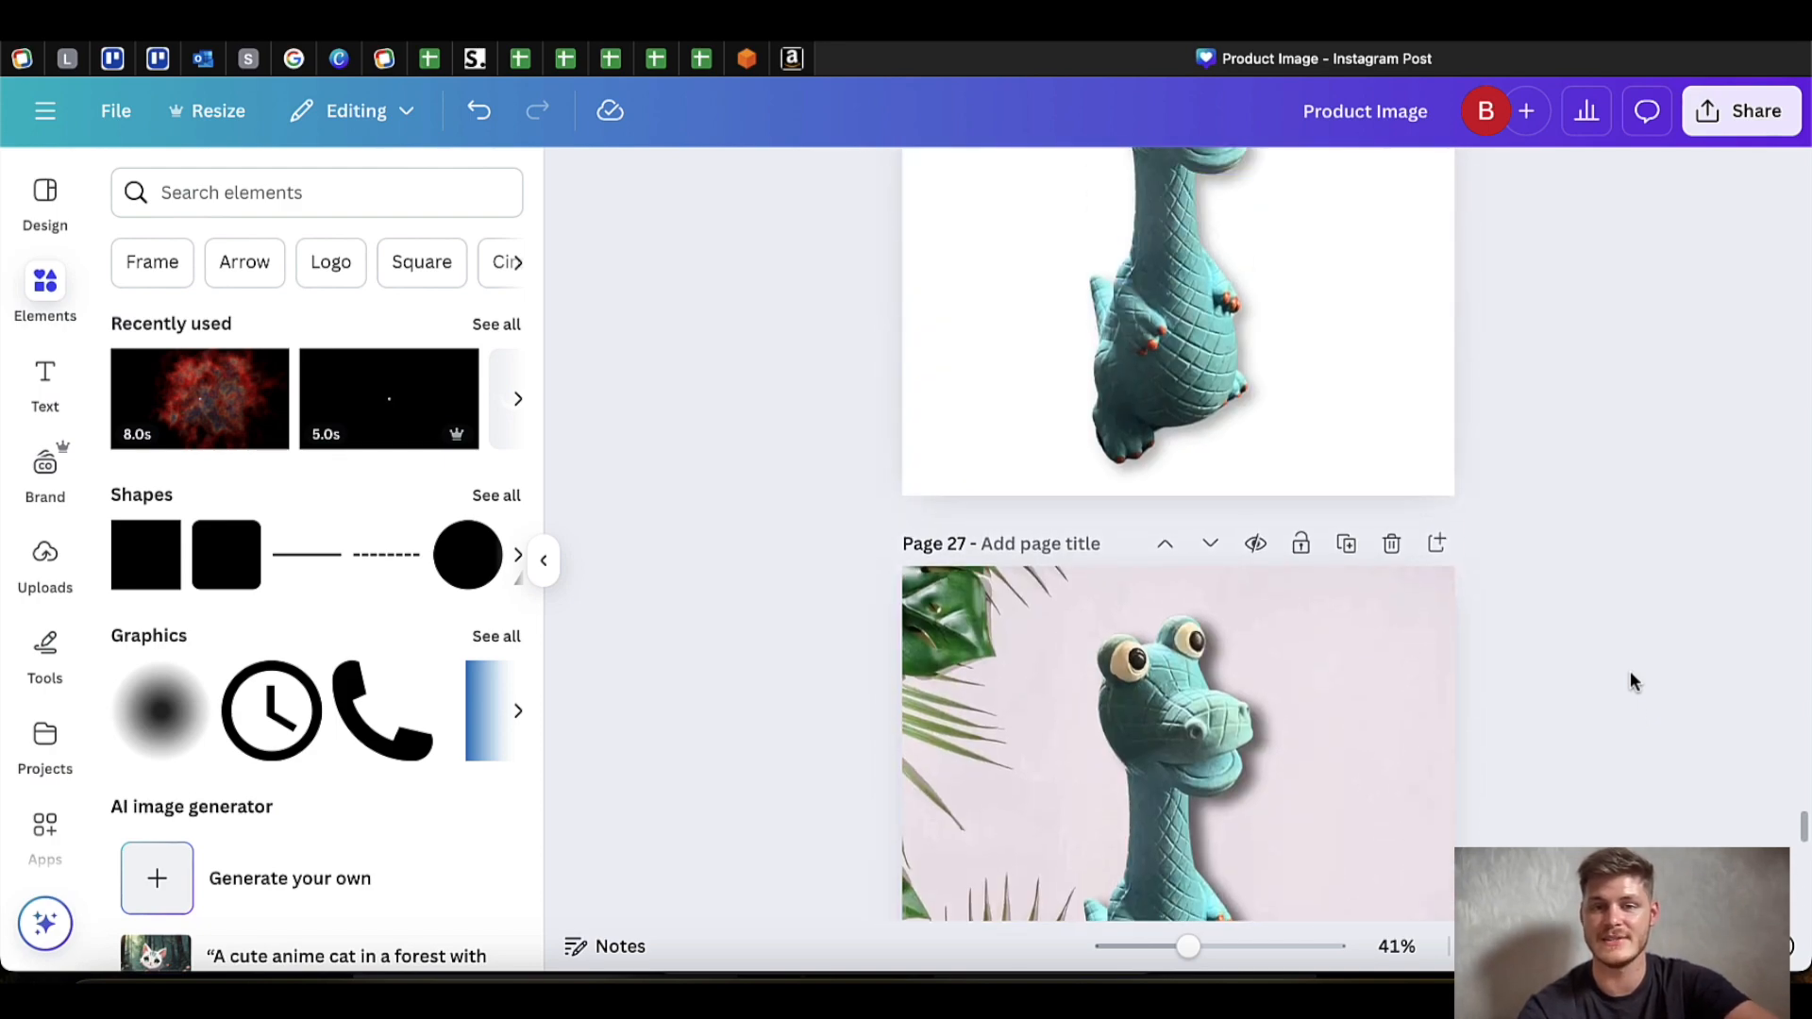
{"action": "scroll", "coordinate": [1635, 681], "scroll_direction": "up", "scroll_amount": 8}
{"action": "scroll", "coordinate": [1634, 682], "scroll_direction": "down", "scroll_amount": 5}
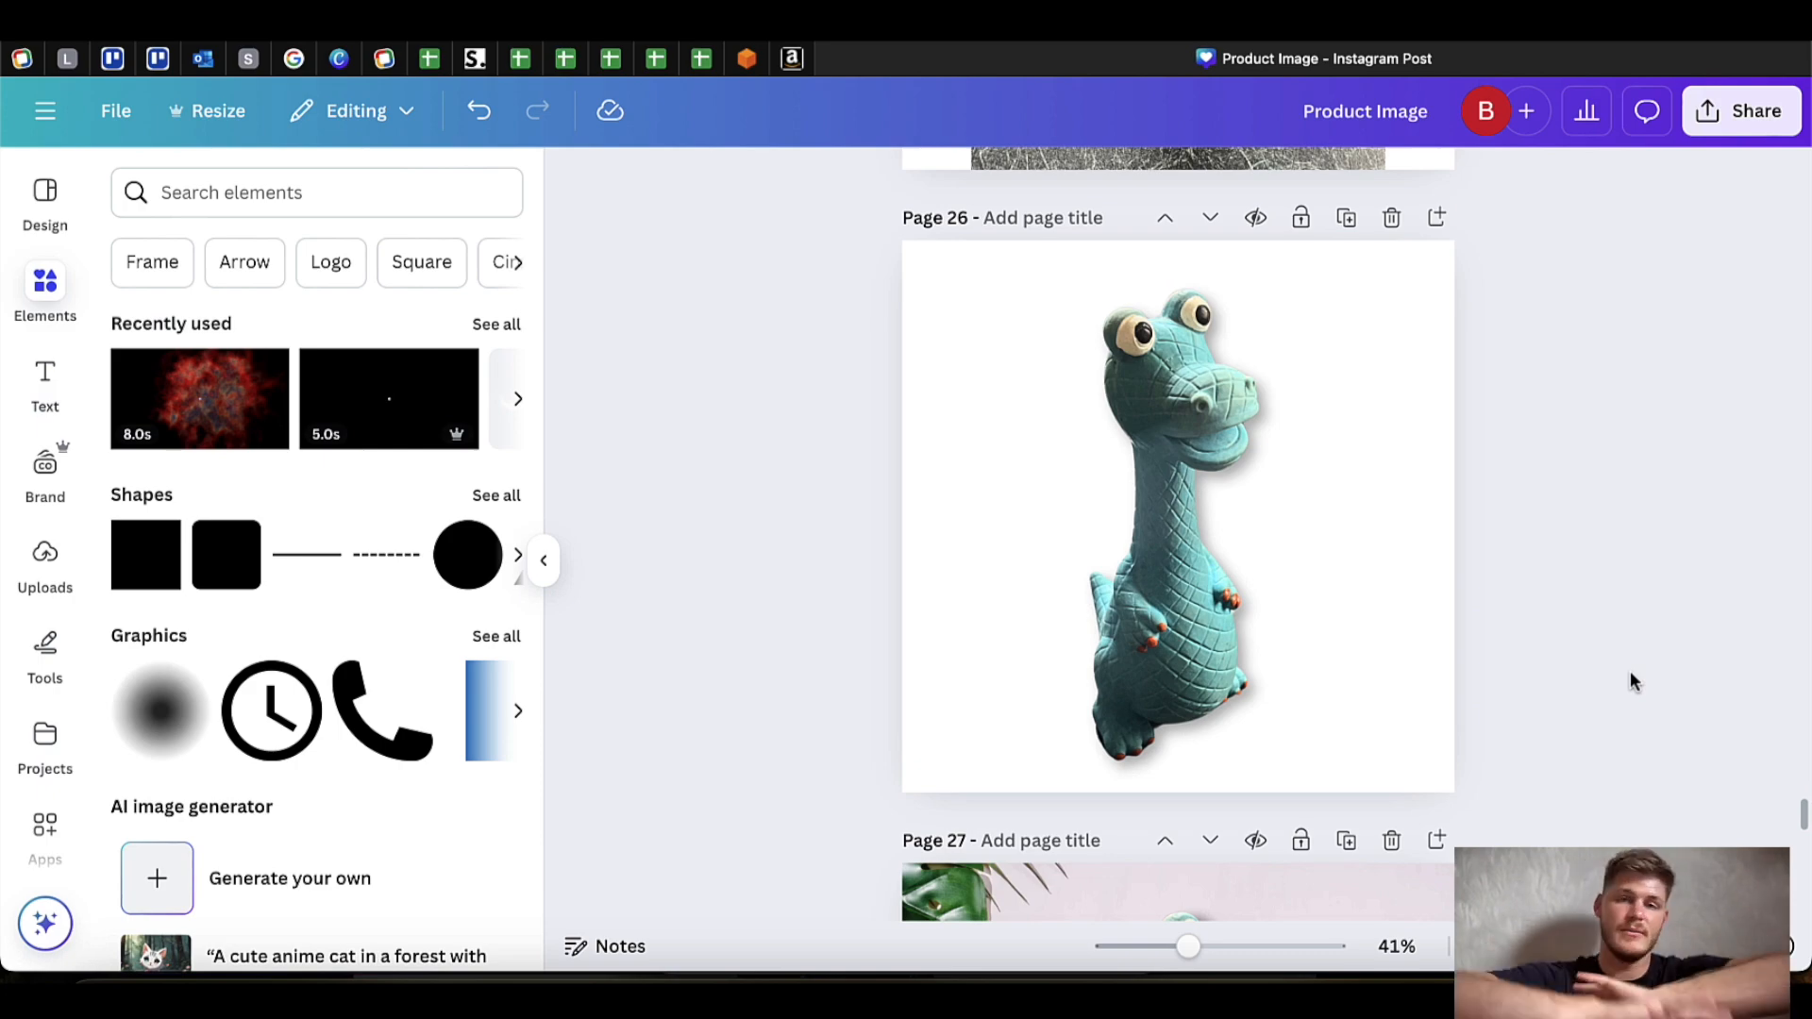
Switch to the Grok chat on dinosaur image background removal and examine the two AI-generated dinosaur images.
{"action": "left_click", "coordinate": [643, 986]}
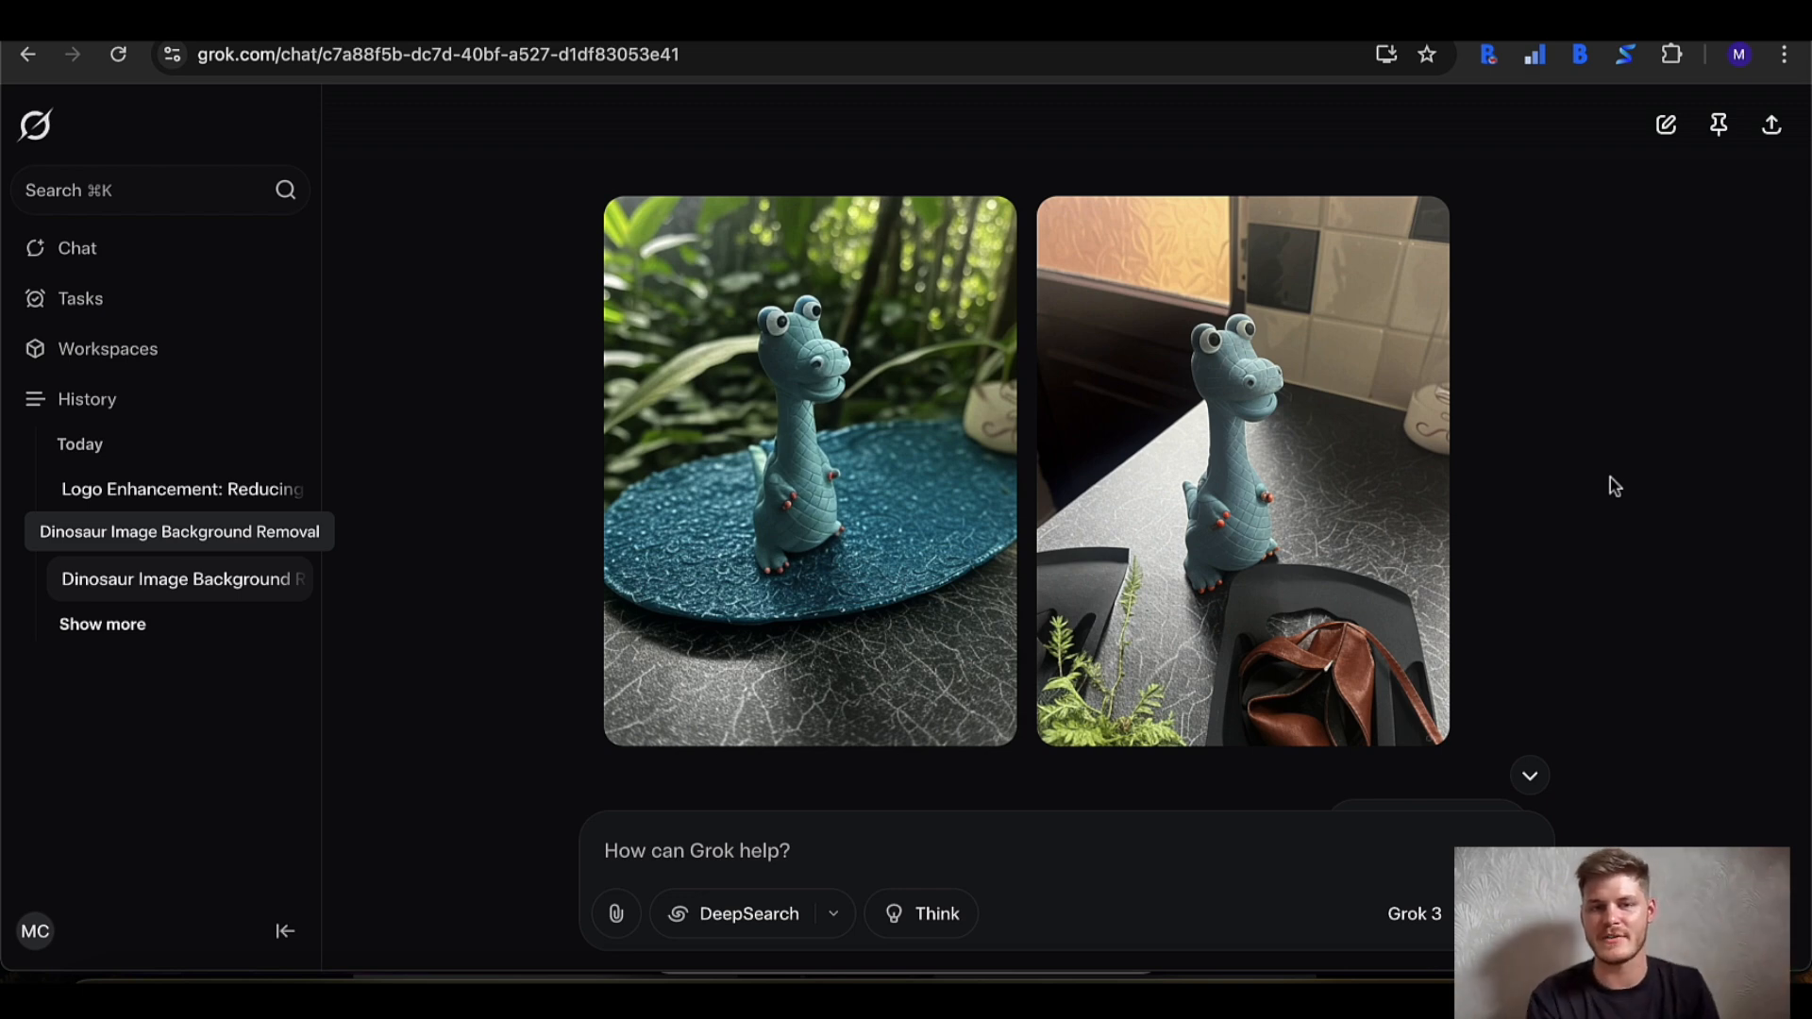
{"action": "mouse_move", "coordinate": [975, 598]}
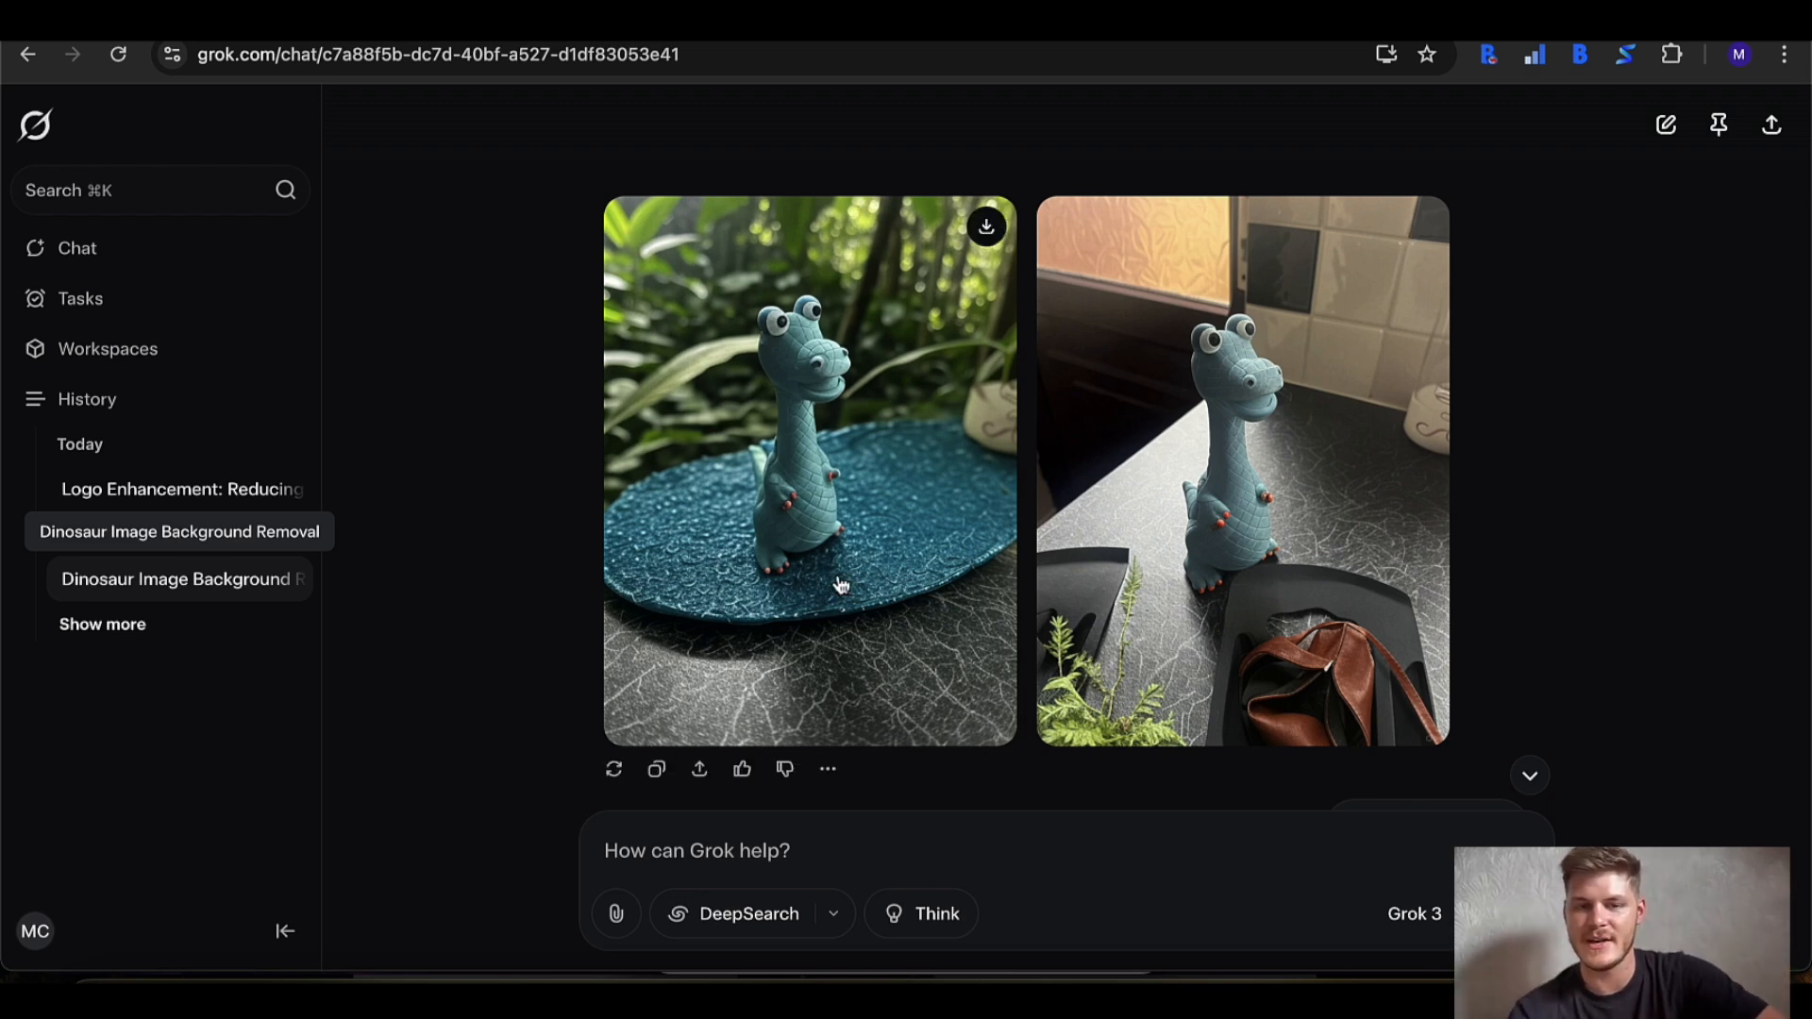